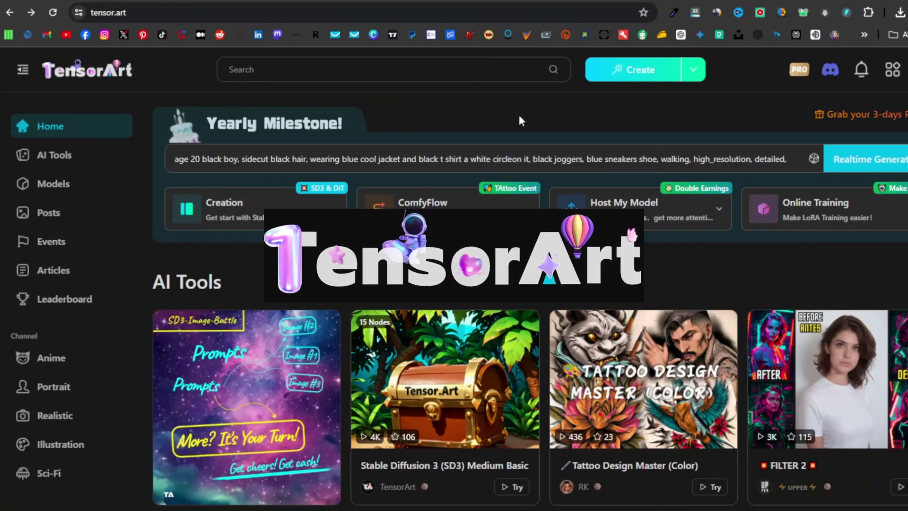
Step: Scroll the home page past AI Tools and Models and browse the remixable community posts
scroll(483, 255, "down", 4)
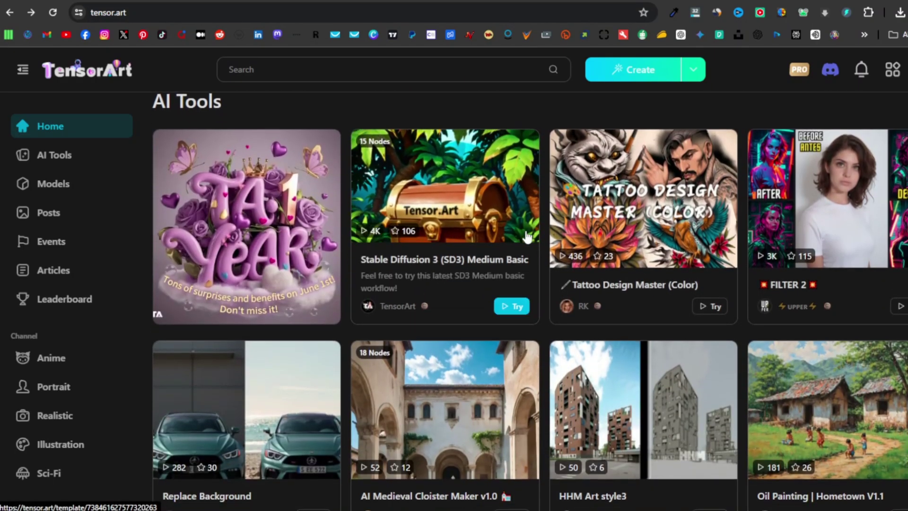
scroll(710, 182, "down", 1)
scroll(709, 182, "up", 2)
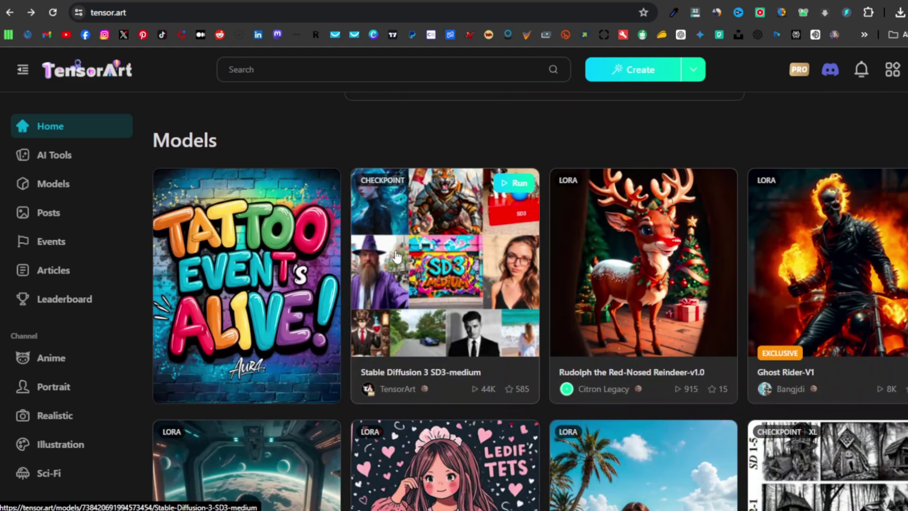
scroll(396, 258, "down", 4)
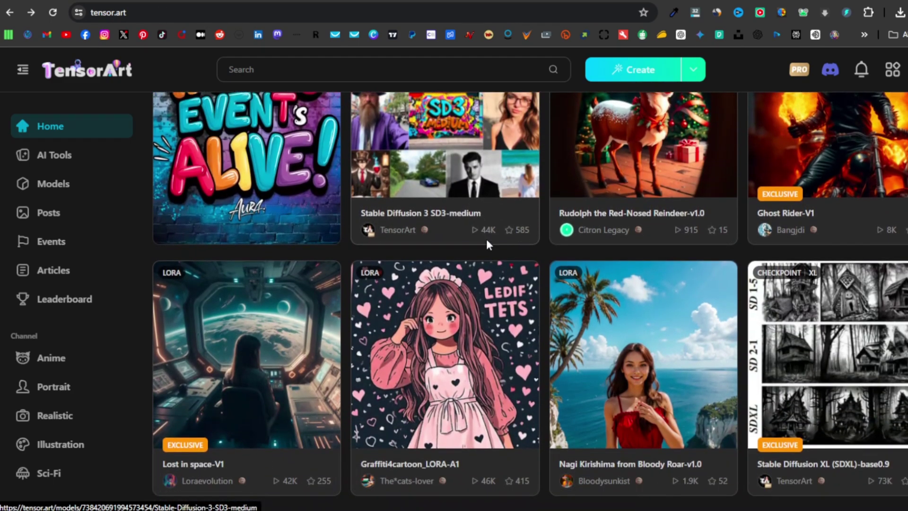
scroll(520, 236, "down", 2)
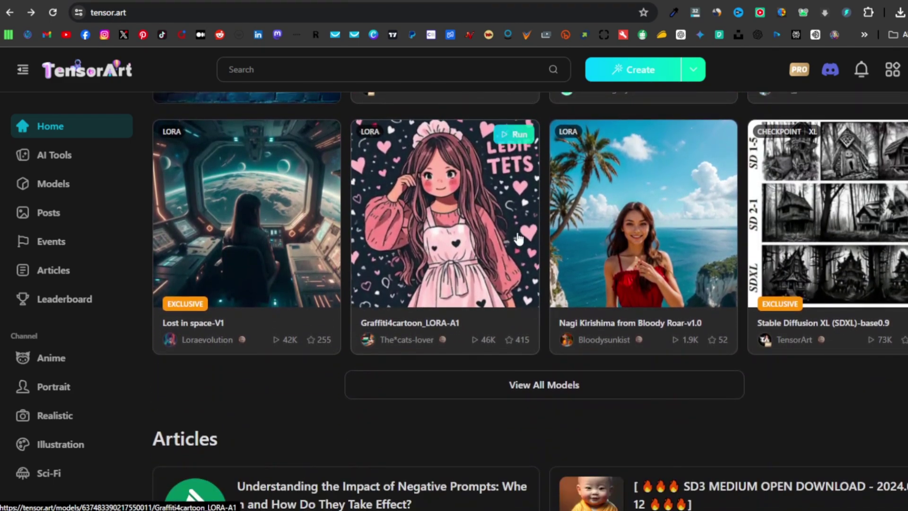
scroll(518, 239, "up", 1)
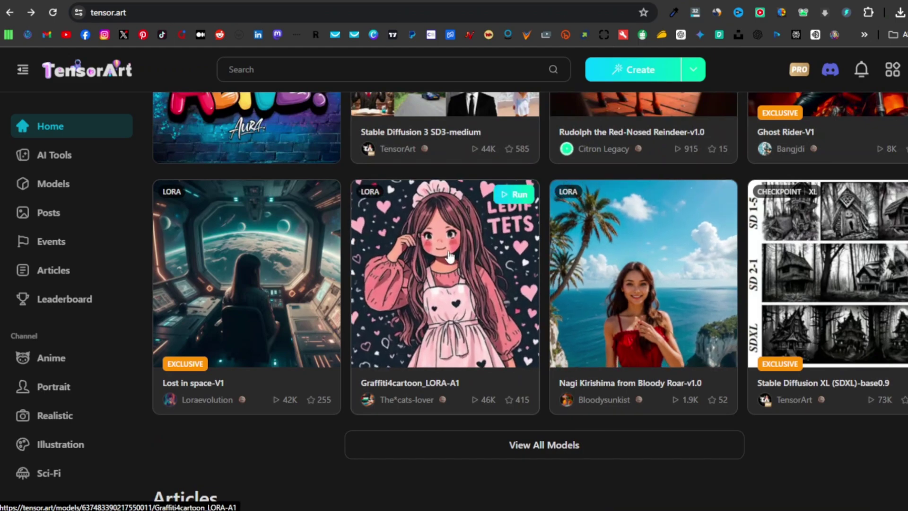
scroll(451, 256, "up", 3)
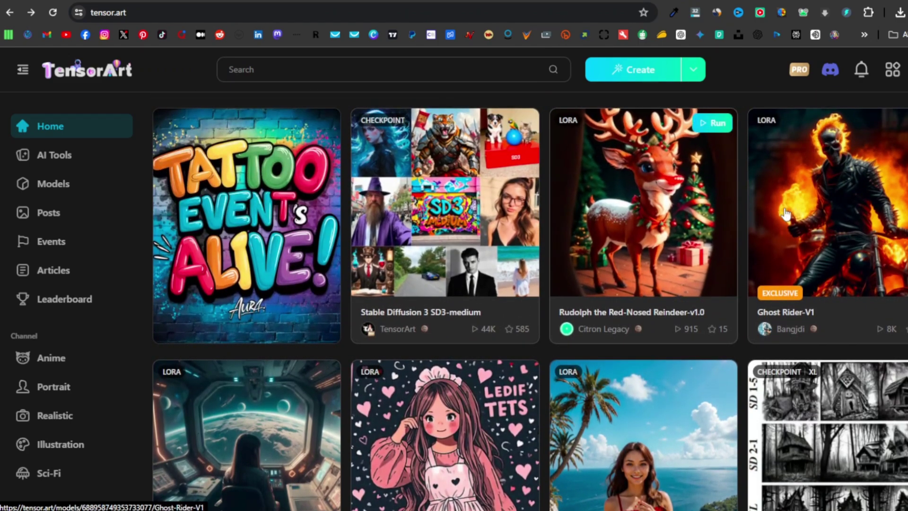
scroll(564, 212, "down", 15)
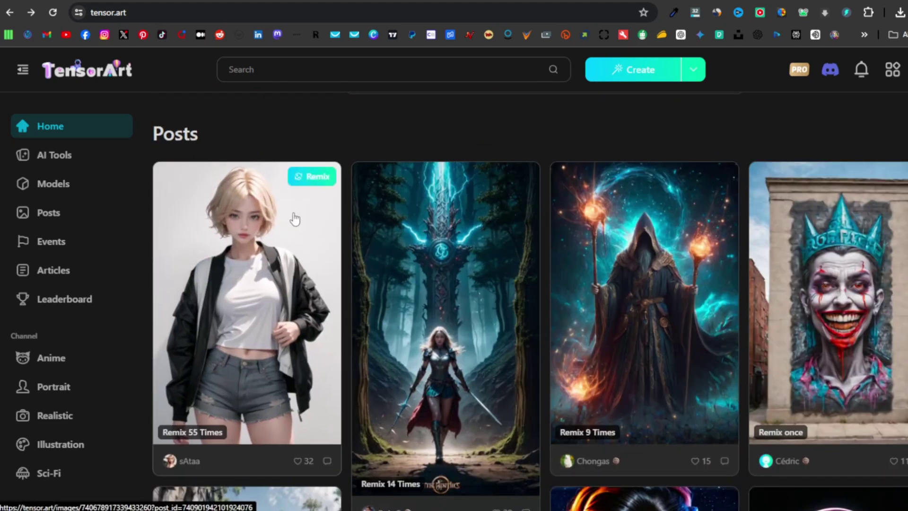
scroll(307, 203, "down", 1)
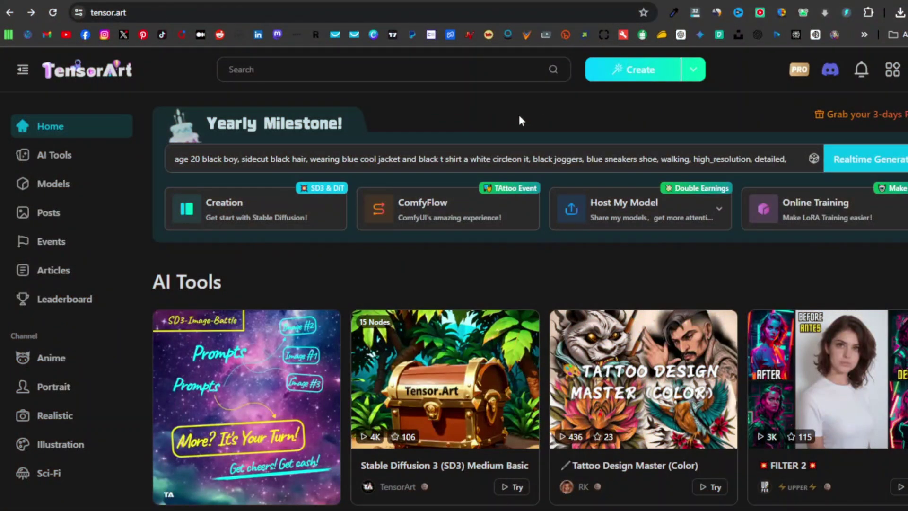
scroll(481, 252, "down", 4)
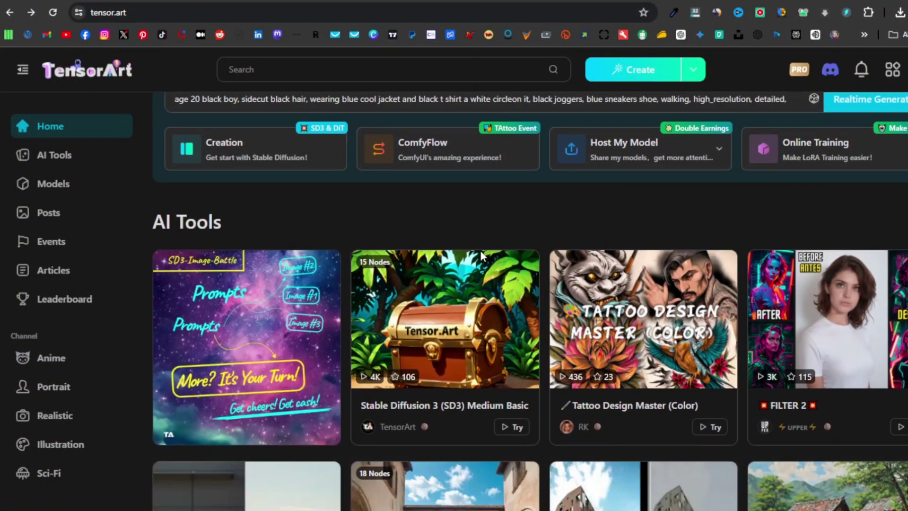
scroll(468, 236, "down", 2)
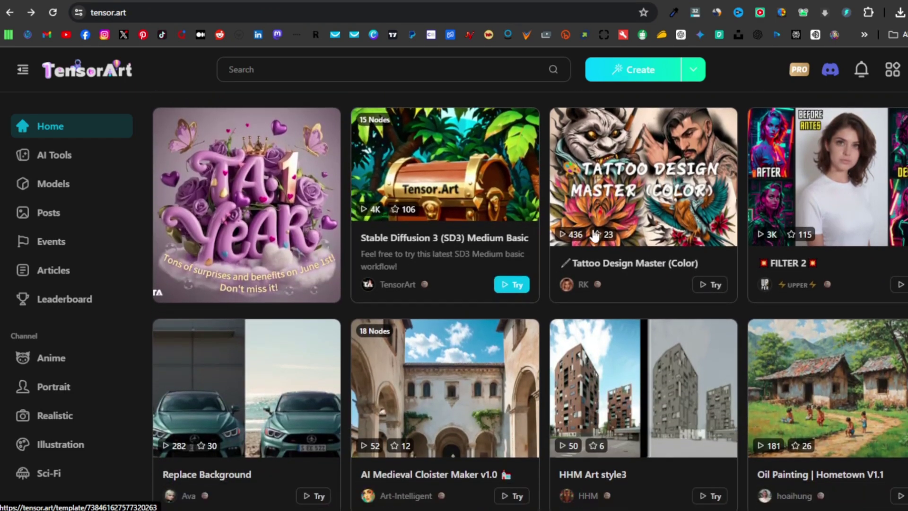
scroll(589, 258, "up", 4)
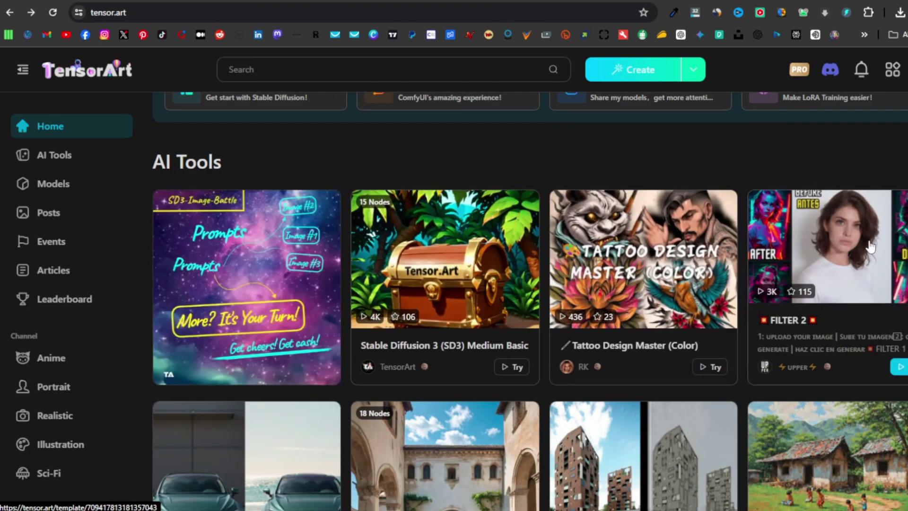
scroll(589, 258, "down", 3)
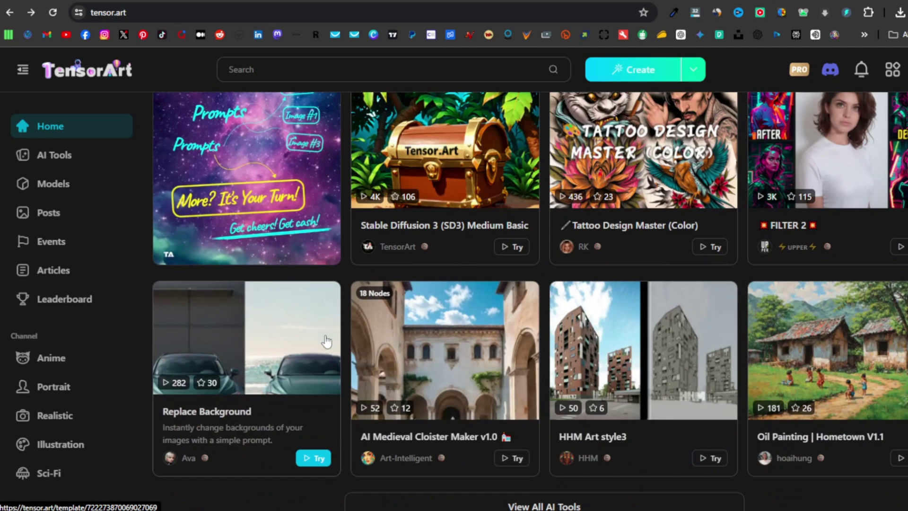
scroll(660, 291, "down", 3)
scroll(660, 291, "down", 7)
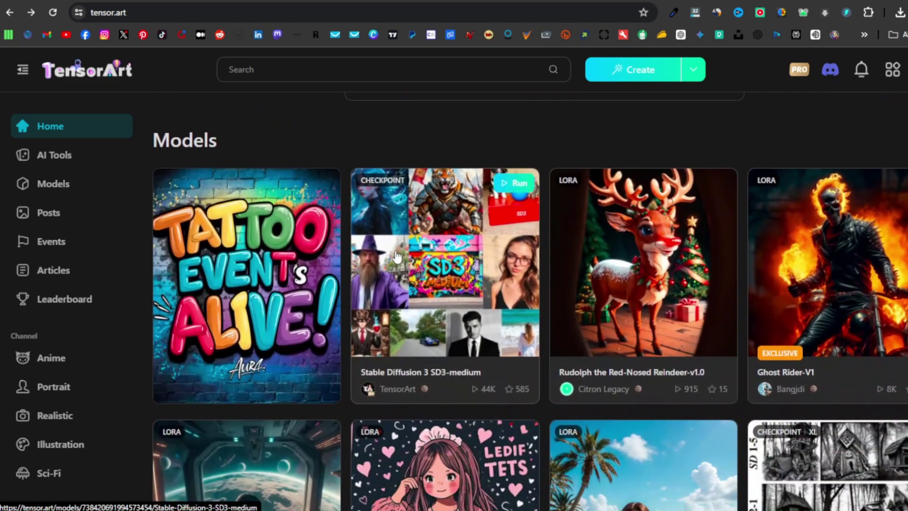
scroll(397, 258, "down", 5)
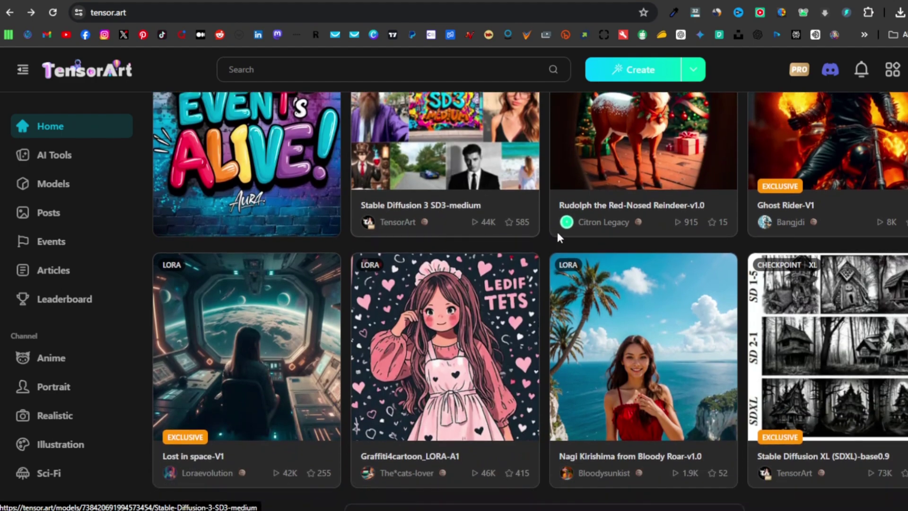
scroll(520, 234, "down", 2)
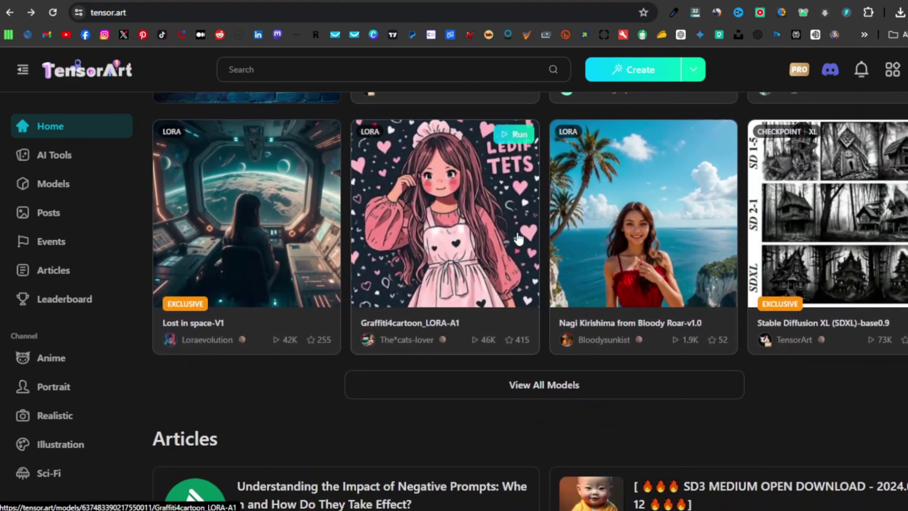
scroll(519, 238, "up", 1)
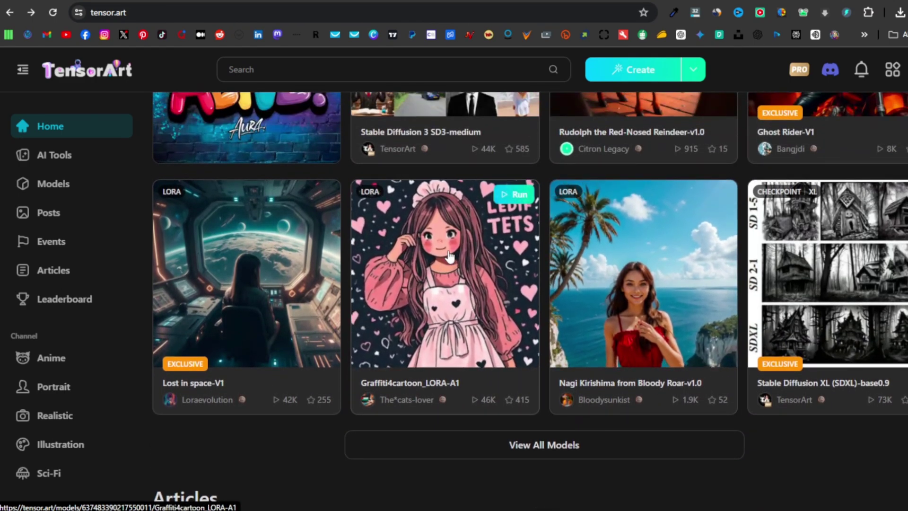
scroll(452, 255, "up", 3)
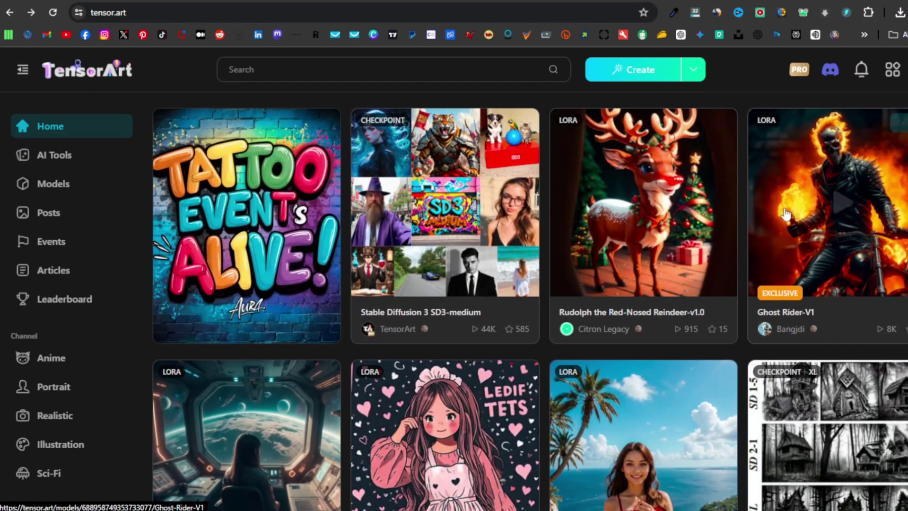
scroll(566, 217, "down", 15)
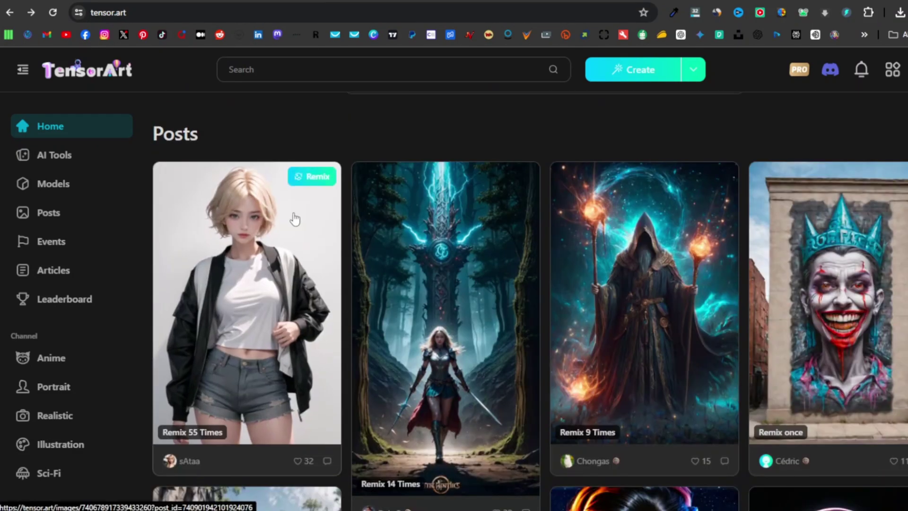
scroll(298, 217, "down", 1)
scroll(300, 217, "up", 1)
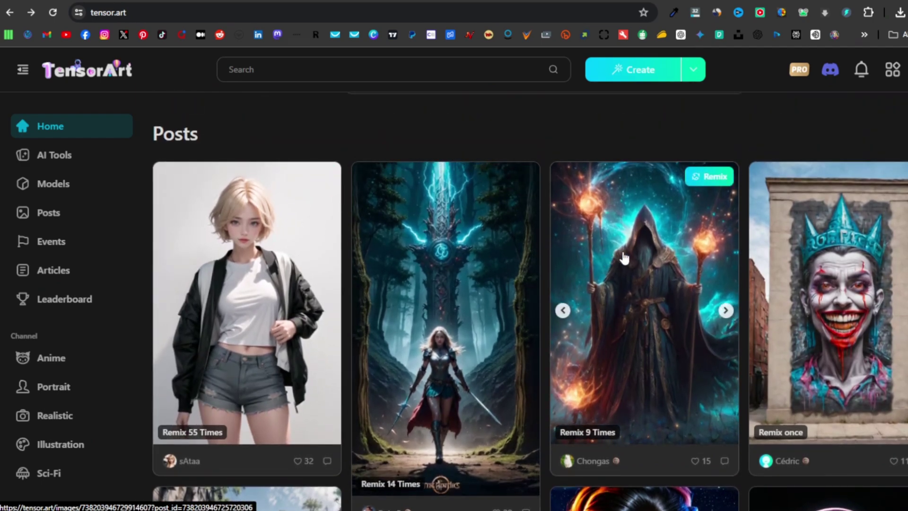
scroll(805, 260, "down", 2)
scroll(847, 261, "down", 5)
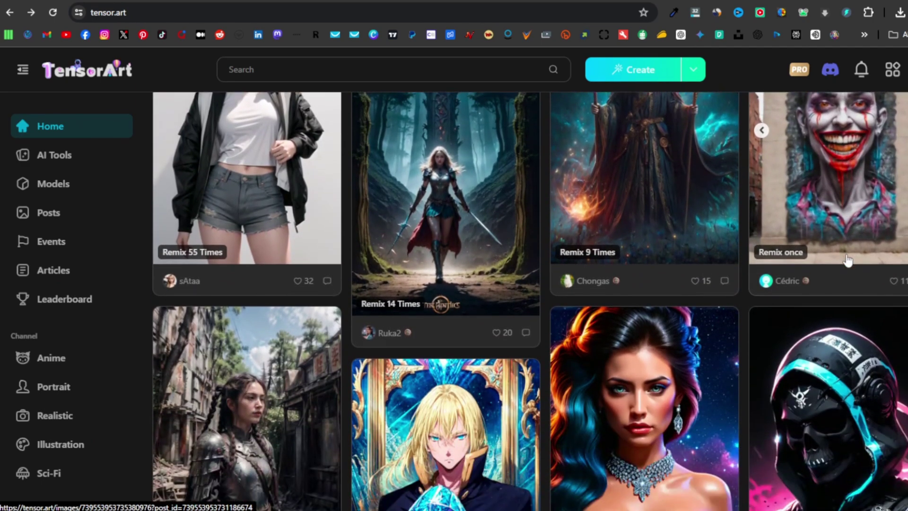
scroll(847, 261, "down", 4)
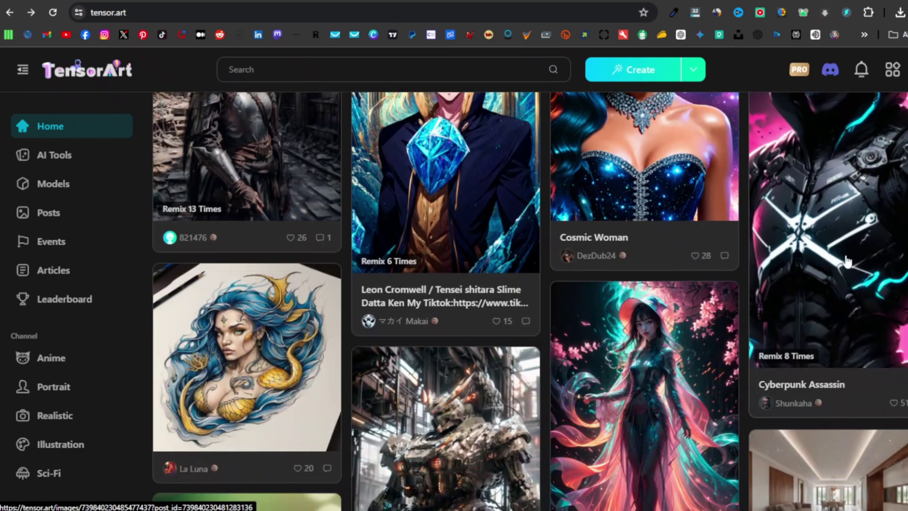
scroll(572, 271, "down", 14)
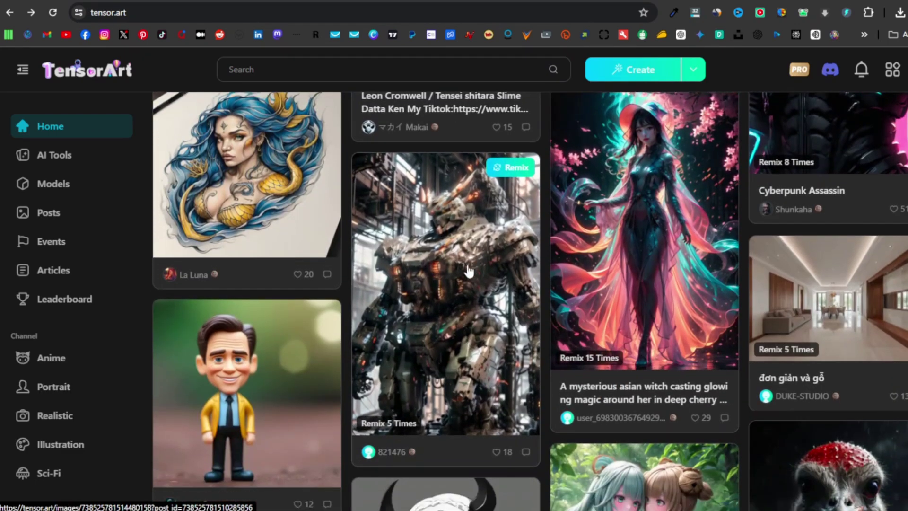
scroll(545, 337, "down", 15)
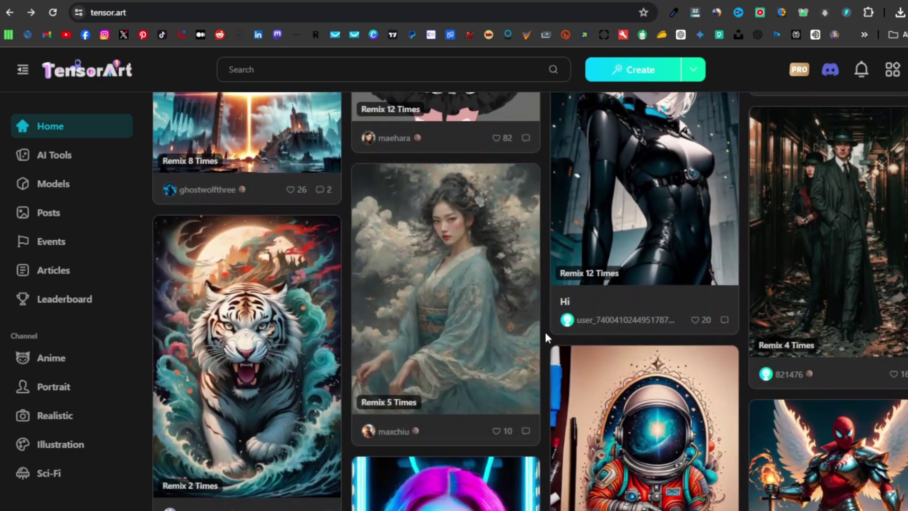
scroll(546, 337, "down", 12)
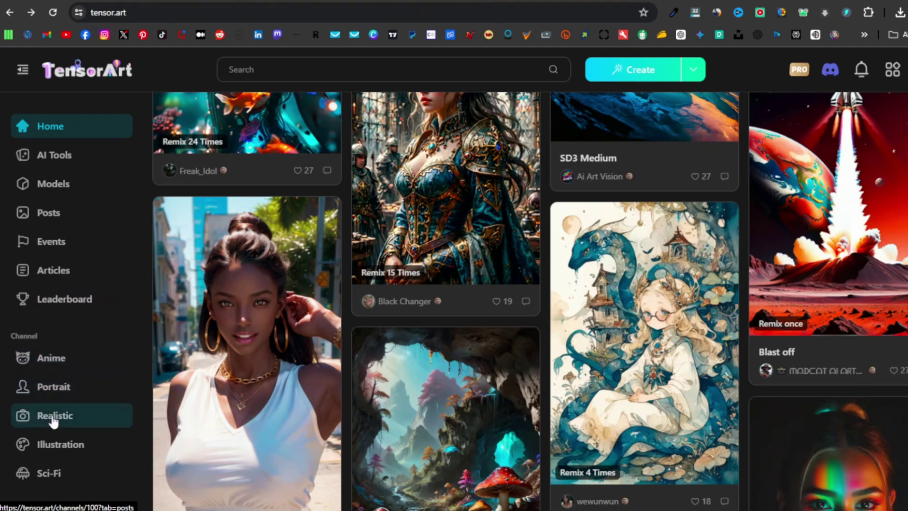
Step: Scroll the sidebar channel list and return to the top of the home page
scroll(55, 439, "down", 1)
scroll(56, 439, "down", 4)
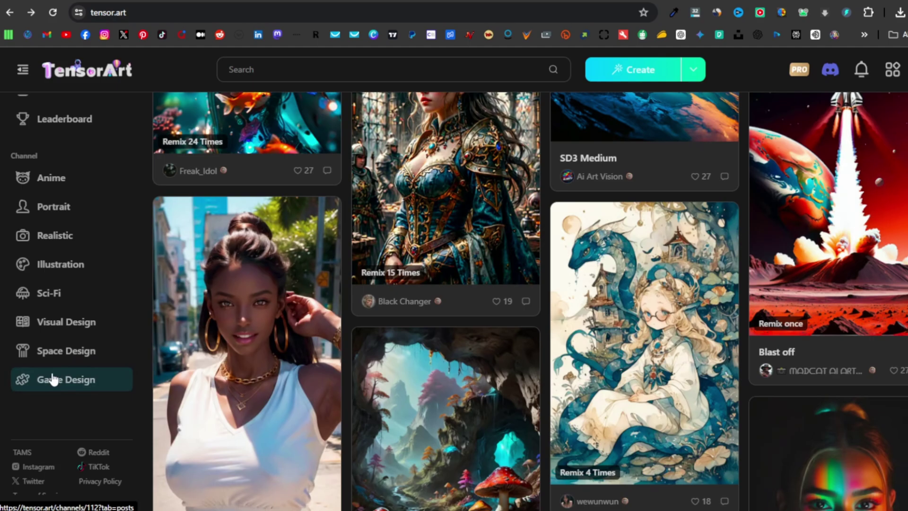
scroll(54, 380, "down", 1)
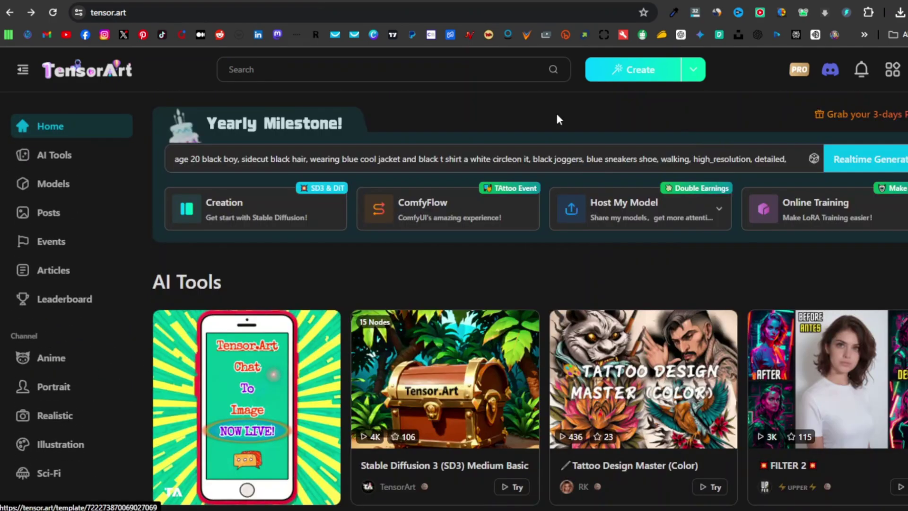
Step: Open the Creation workspace and look through its Img2Img and Animate tabs
left_click(641, 71)
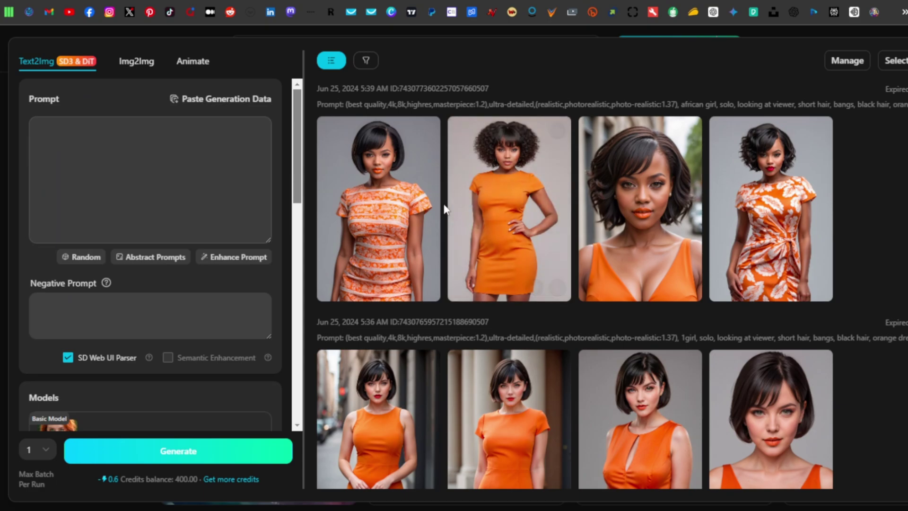
left_click(224, 176)
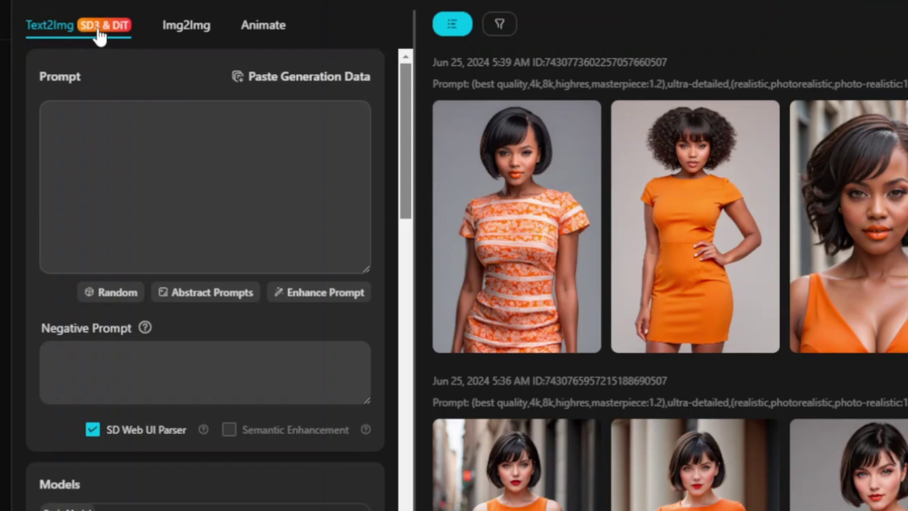
left_click(184, 32)
left_click(264, 33)
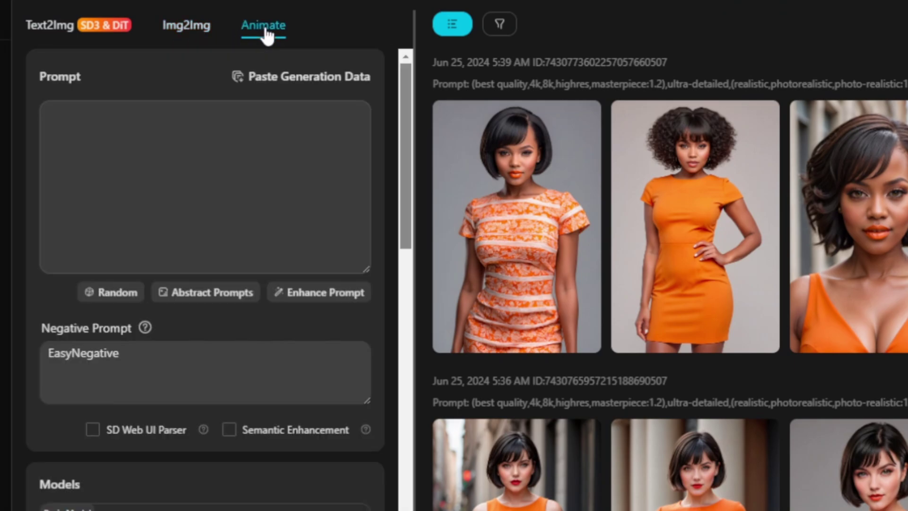
Step: On Text2Img, paste the prompt 'a futuristic house on a hill' and leave the negative prompt empty
left_click(49, 25)
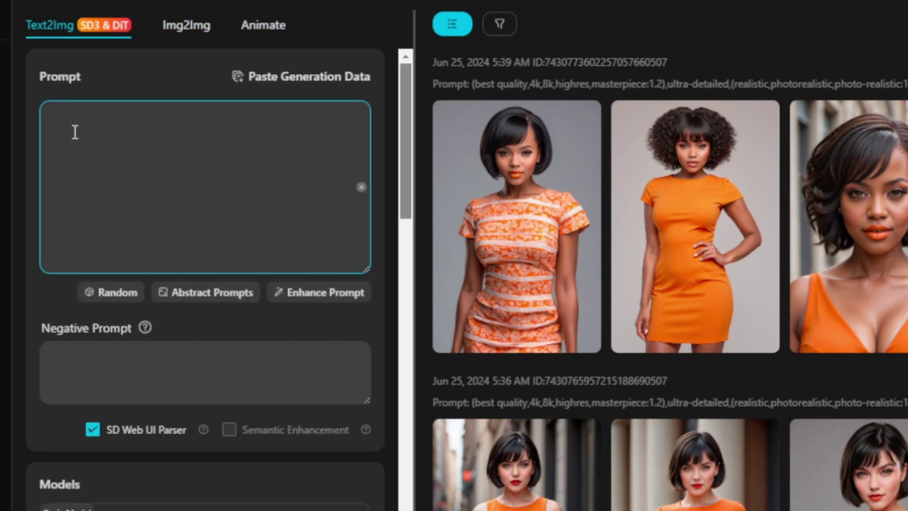
type("a futuristic house on a hill")
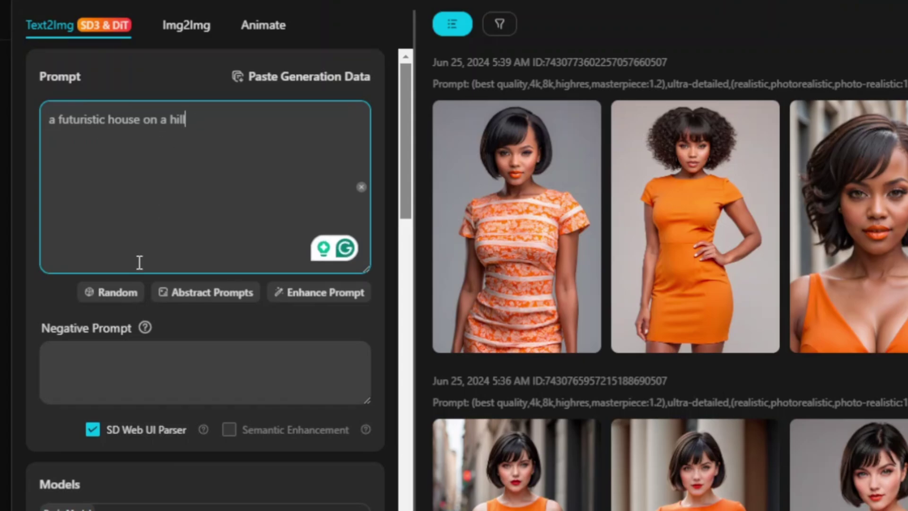
left_click(111, 295)
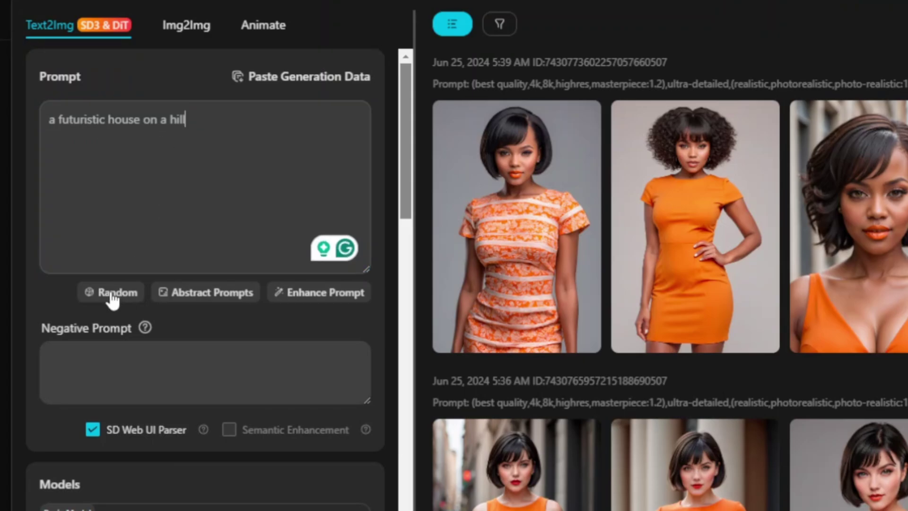
left_click(206, 202)
left_click(118, 294)
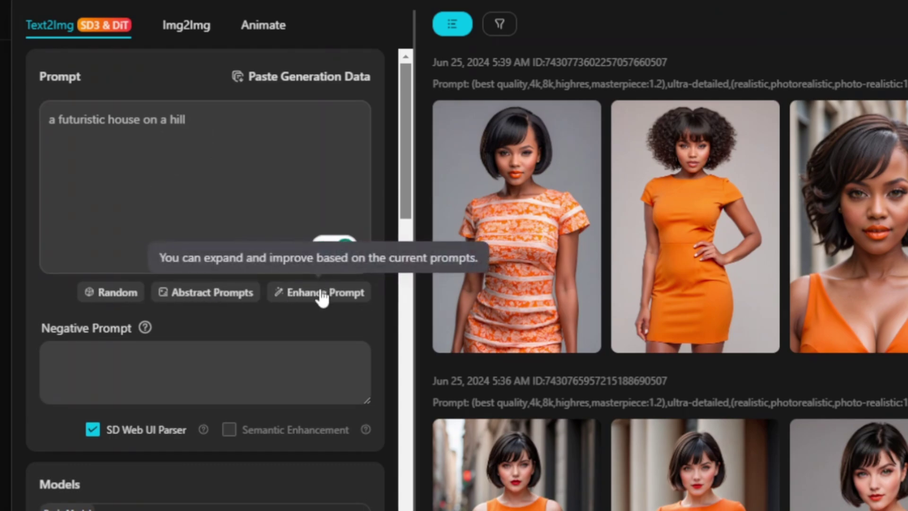
scroll(163, 312, "down", 2)
left_click(155, 307)
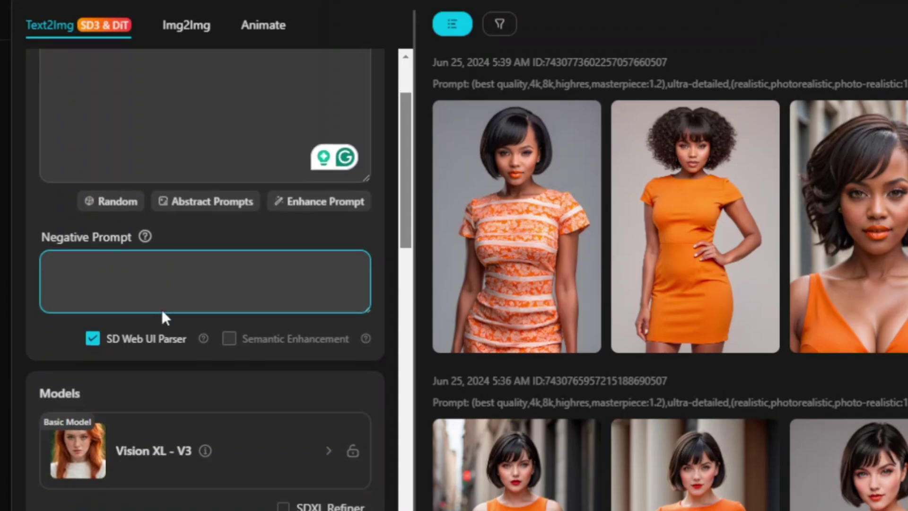
Step: Scroll past the LoRA and VAE settings down to the Models section
scroll(162, 319, "down", 4)
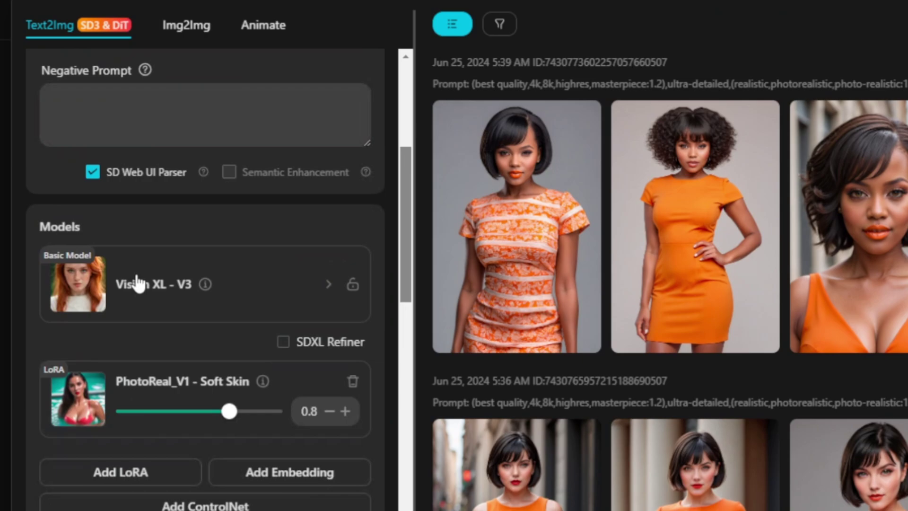
scroll(137, 283, "down", 2)
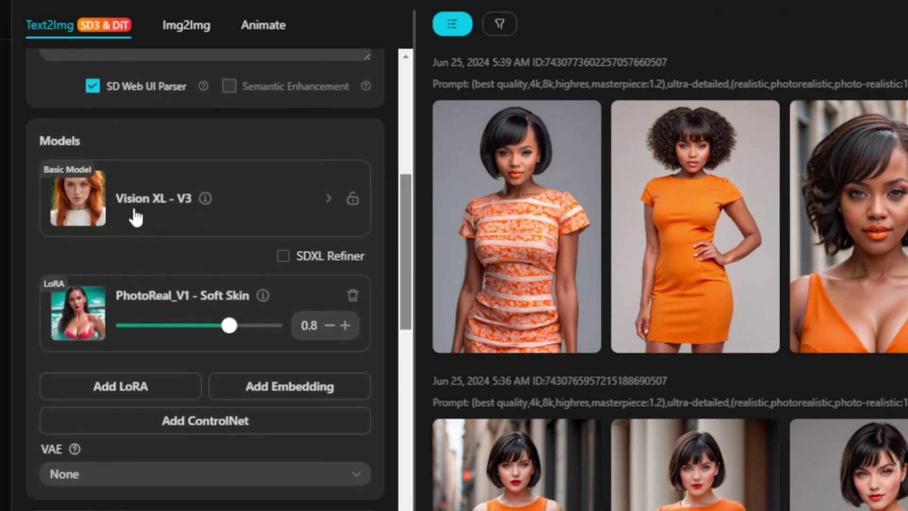
Step: Replace the Vision XL - V3 base model with Stable Diffusion 3 SD3 medium
left_click(114, 394)
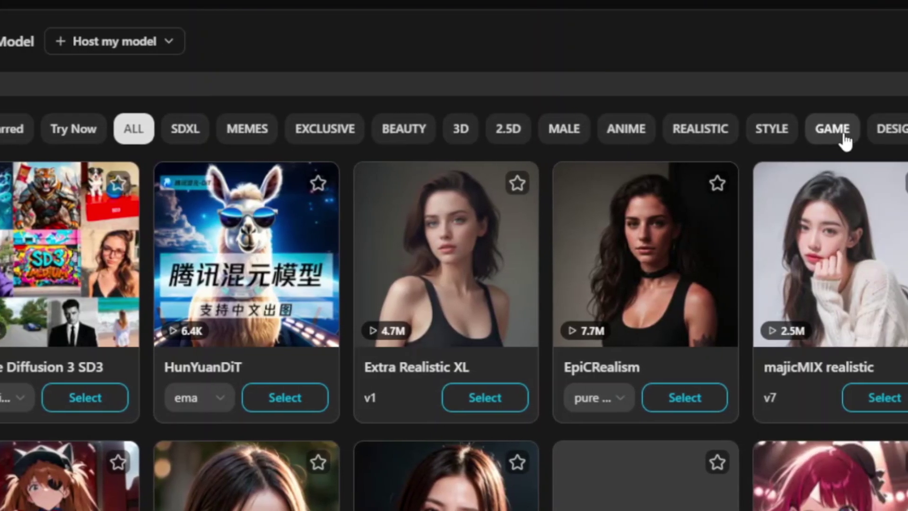
scroll(899, 204, "down", 5)
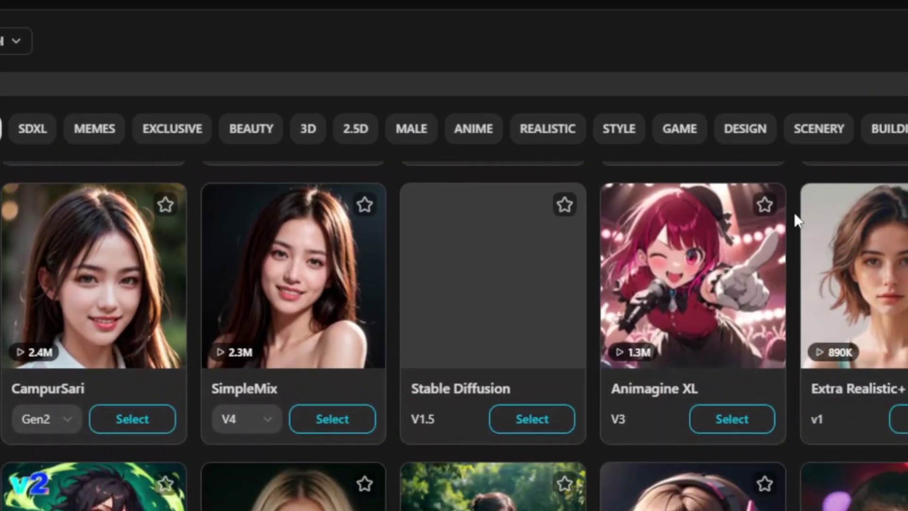
scroll(794, 212, "up", 5)
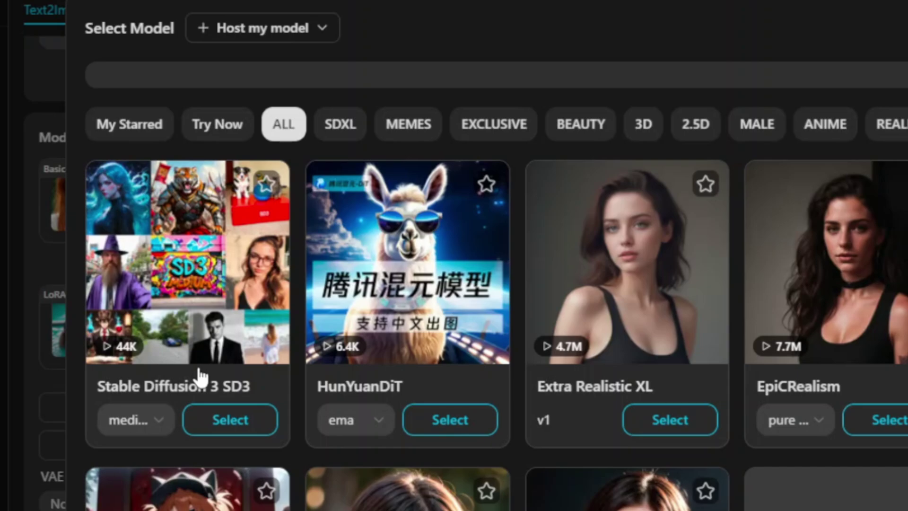
left_click(222, 423)
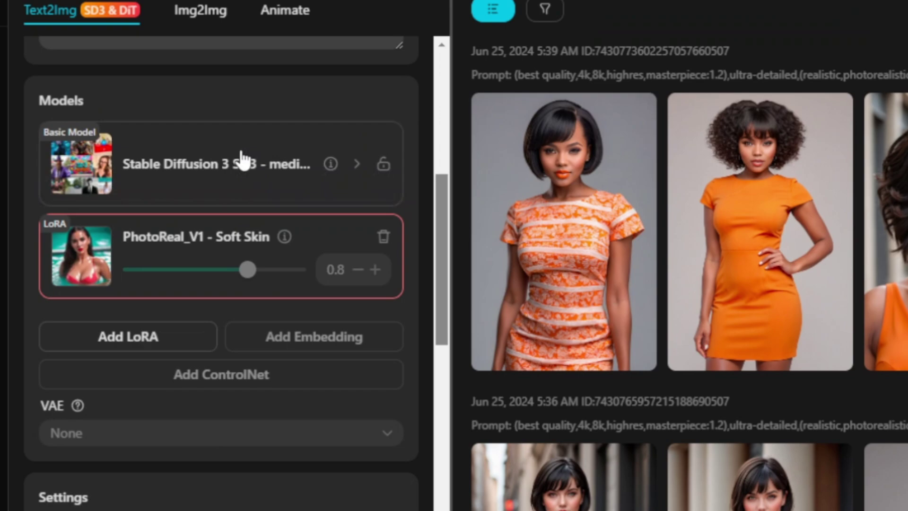
Step: Review the Aspect Ratio, Sampling, Seed and Upscale settings before generating
mouse_move(153, 251)
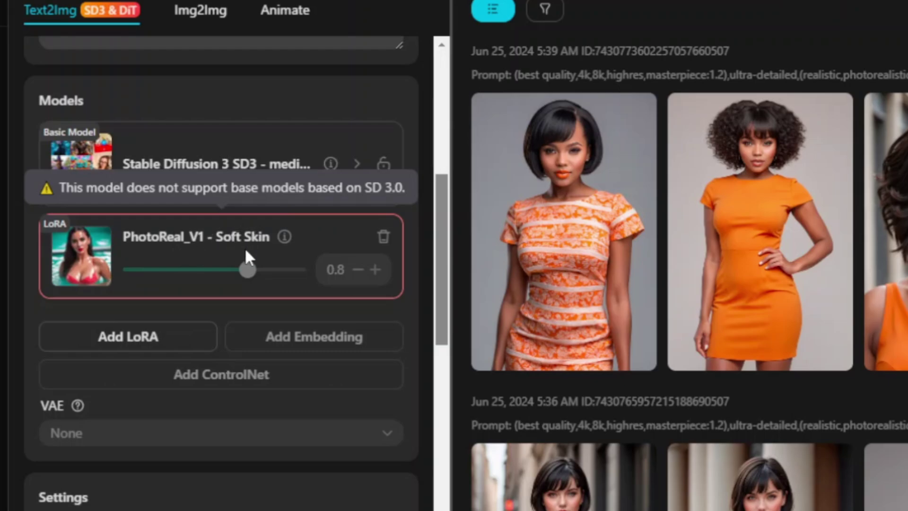
scroll(255, 257, "down", 8)
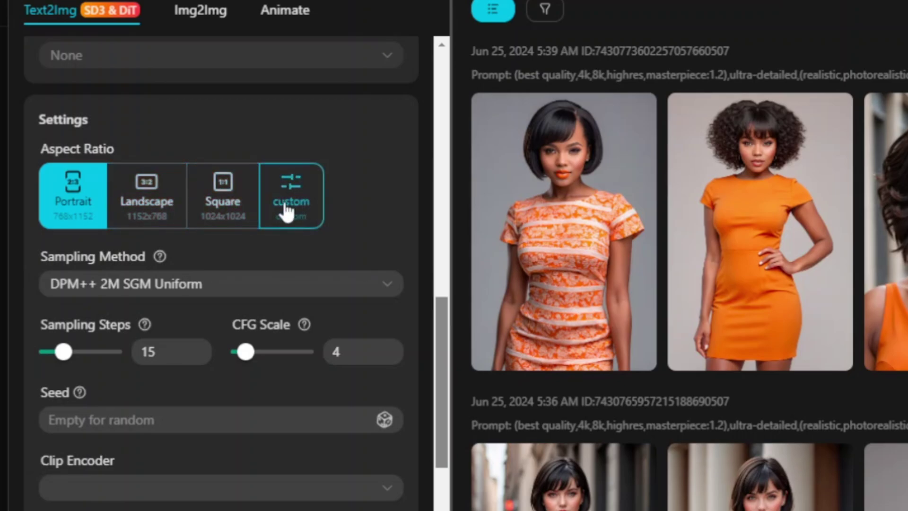
scroll(287, 212, "down", 2)
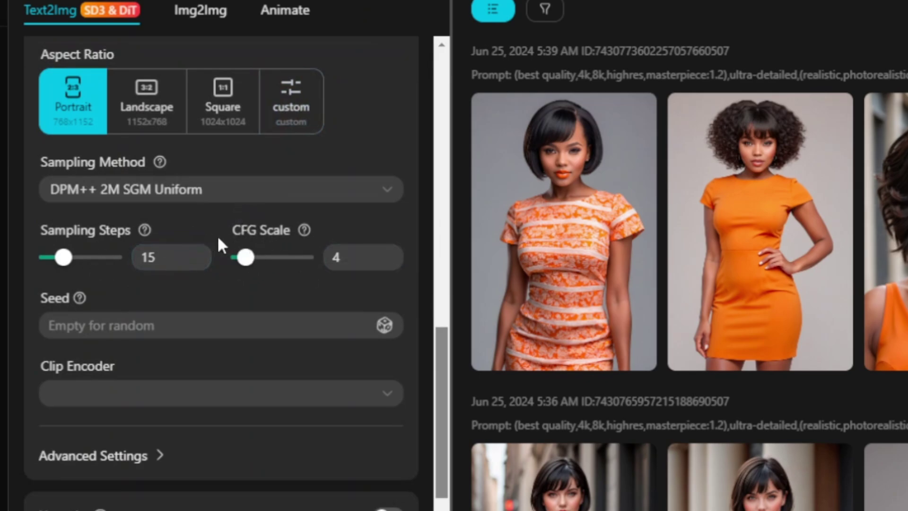
scroll(211, 312, "down", 3)
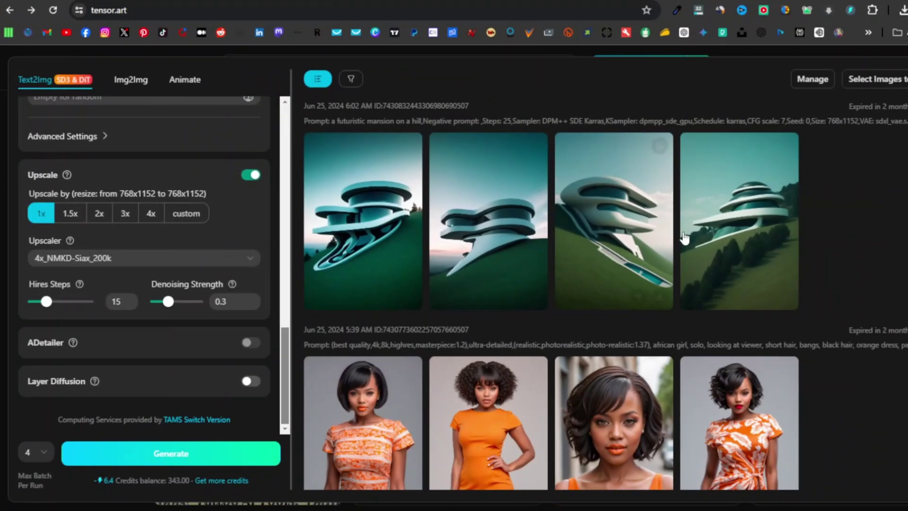
left_click(358, 223)
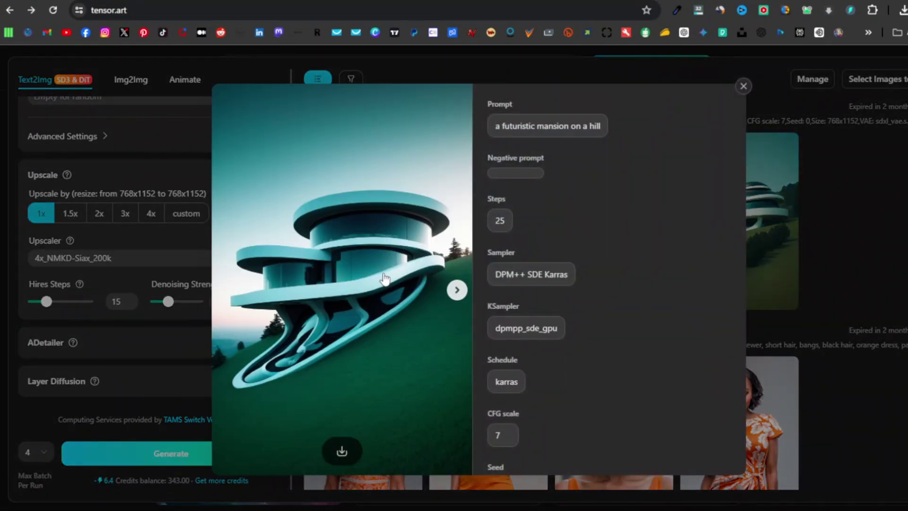
left_click(472, 292)
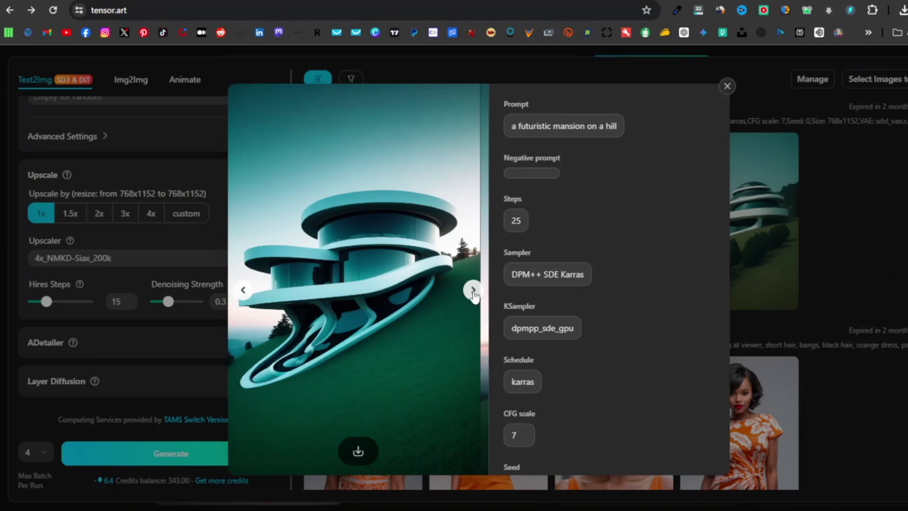
left_click(474, 291)
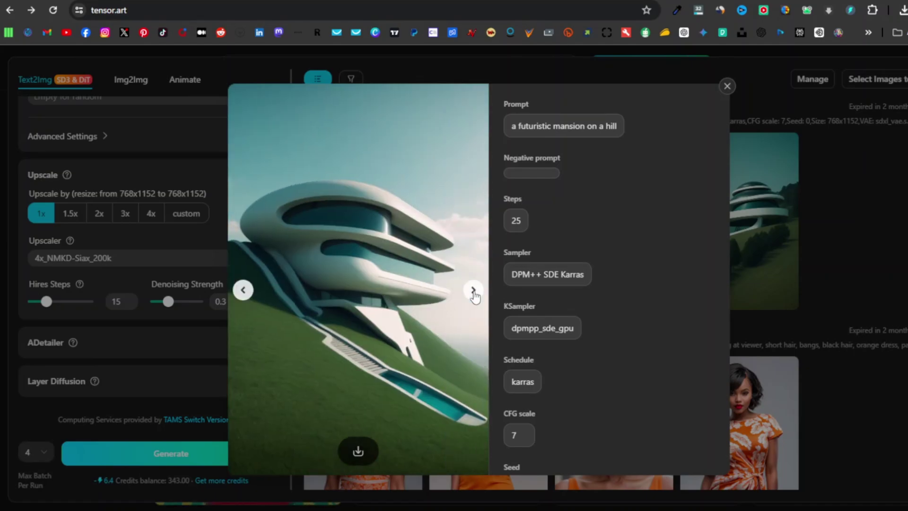
left_click(474, 292)
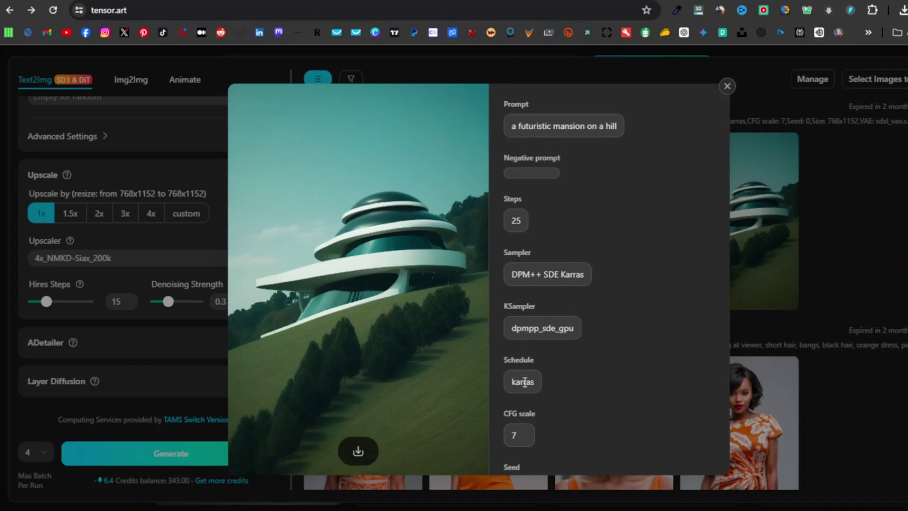
scroll(525, 382, "down", 5)
scroll(525, 382, "up", 3)
left_click(392, 284)
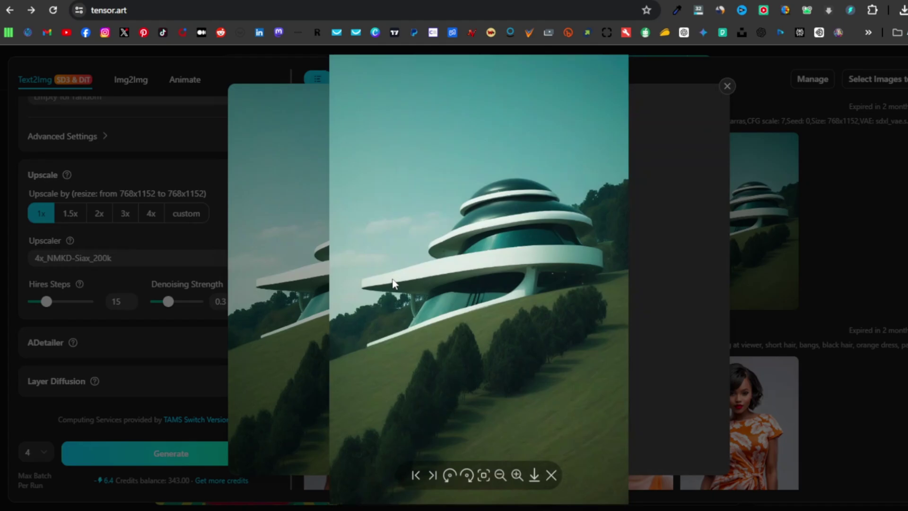
left_click(450, 476)
left_click(450, 475)
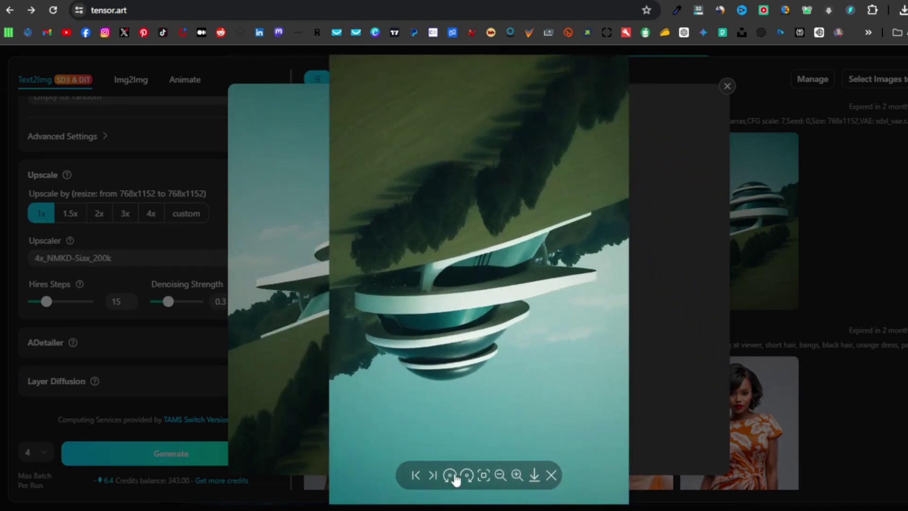
left_click(449, 476)
left_click(450, 475)
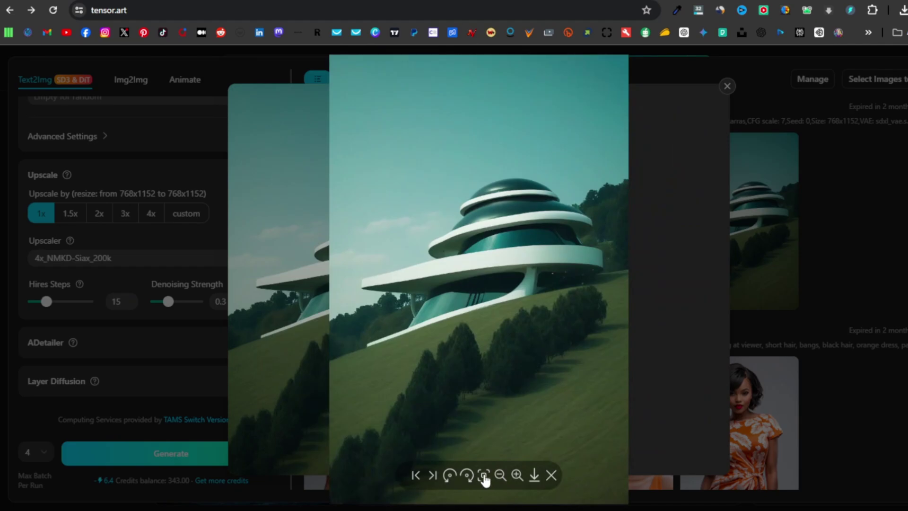
left_click(484, 478)
left_click(500, 477)
left_click(500, 477)
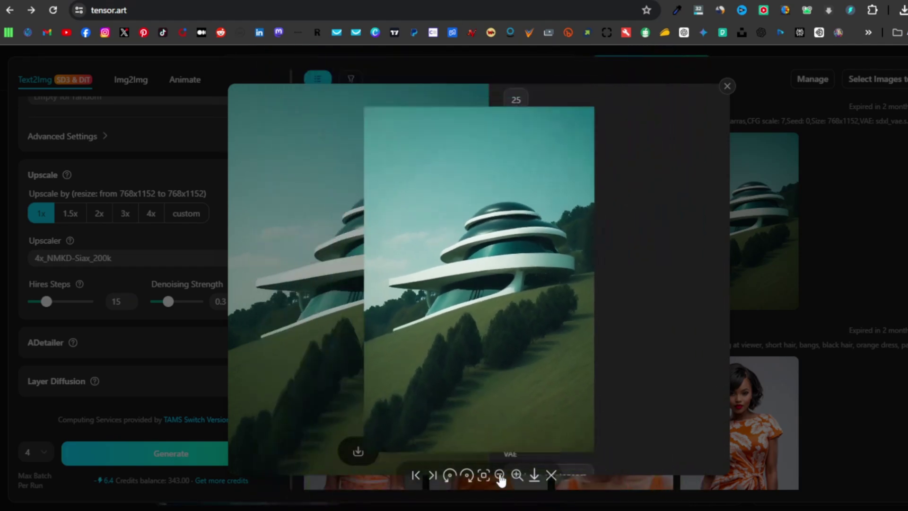
left_click(499, 477)
left_click(516, 475)
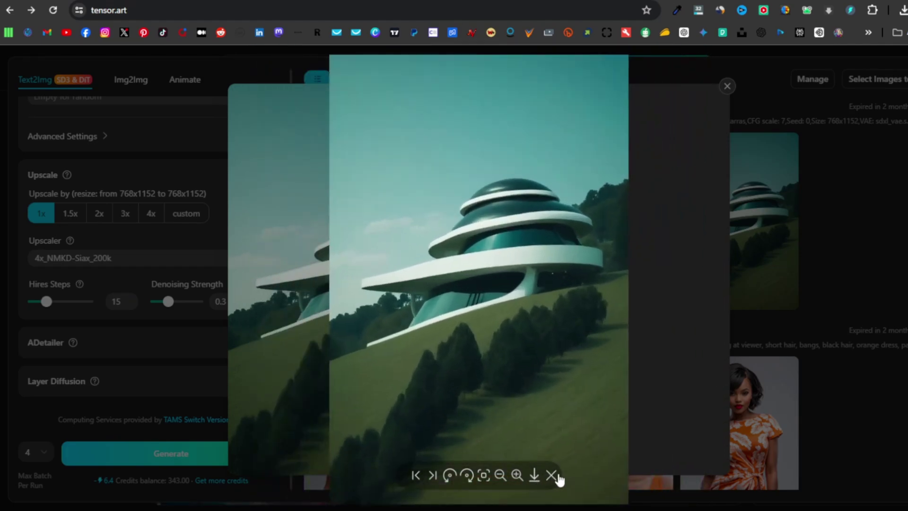
left_click(550, 476)
key("Escape")
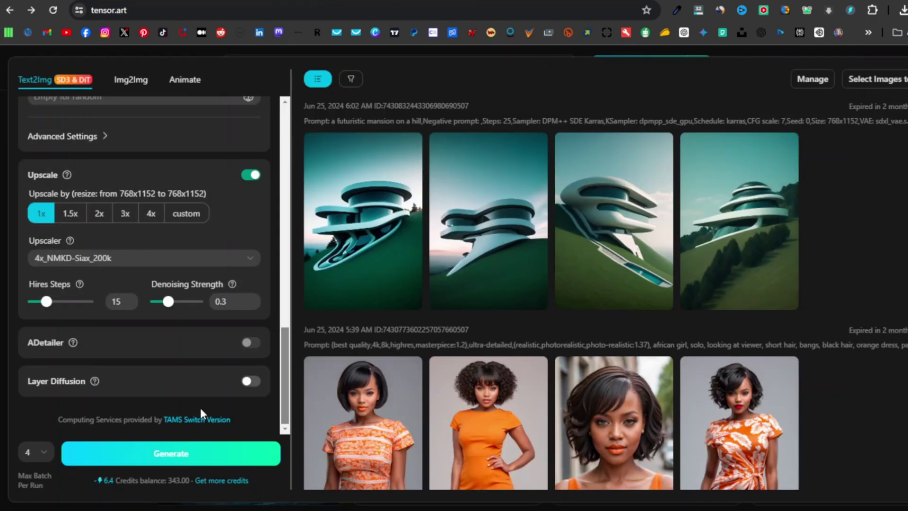
Step: Generate the superhero fight images and step through the batch to the green and teal heroes
scroll(201, 408, "up", 10)
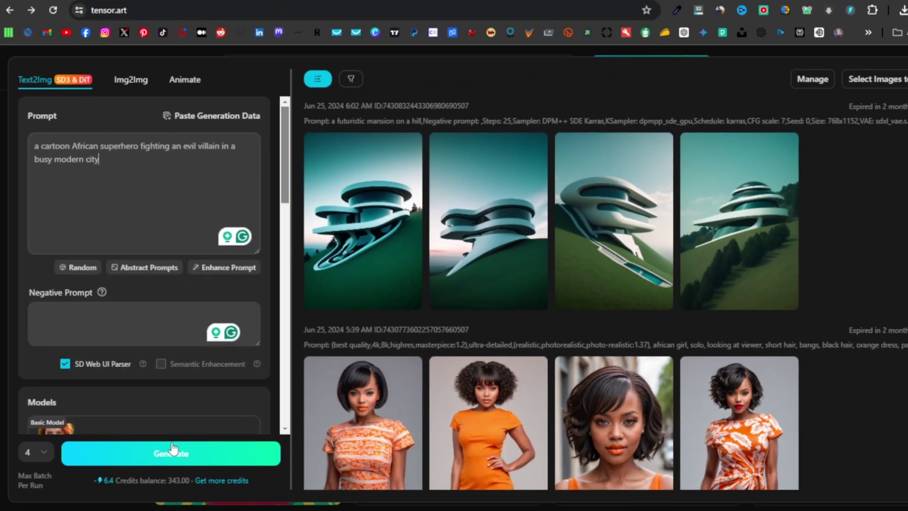
left_click(176, 457)
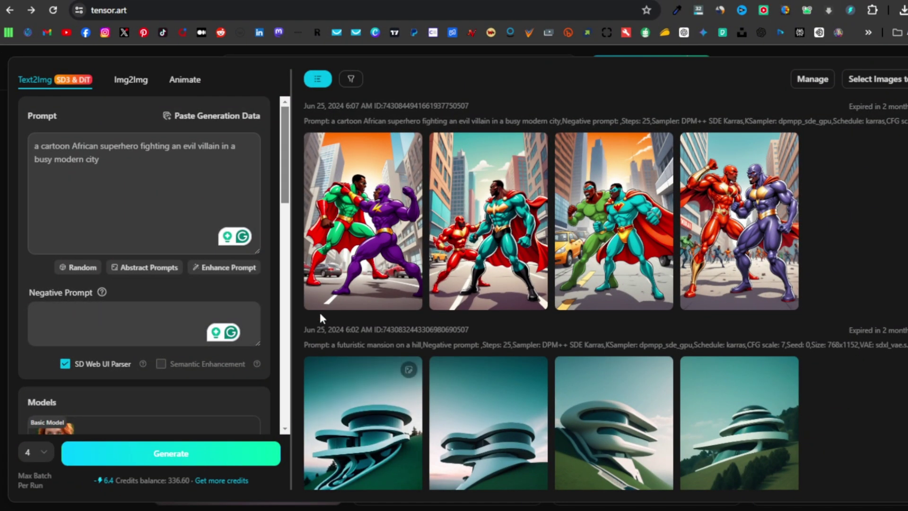
left_click(379, 220)
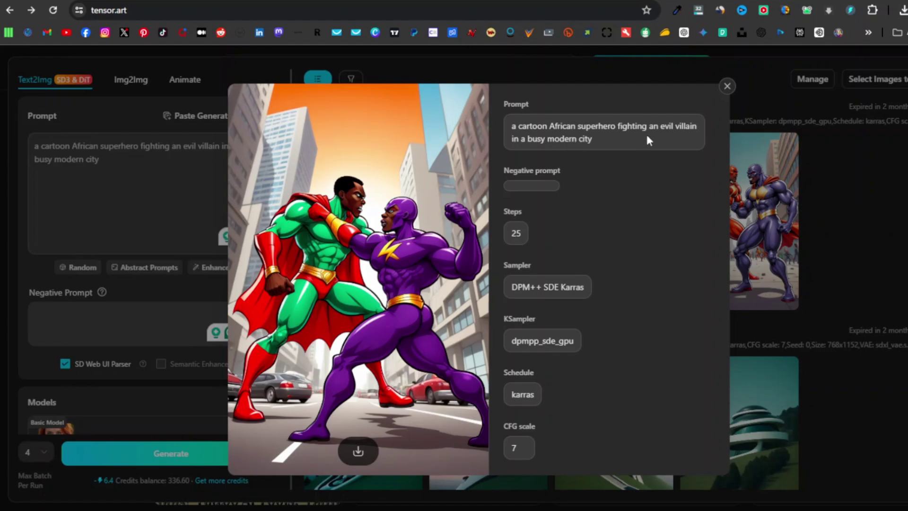
mouse_move(464, 272)
left_click(474, 290)
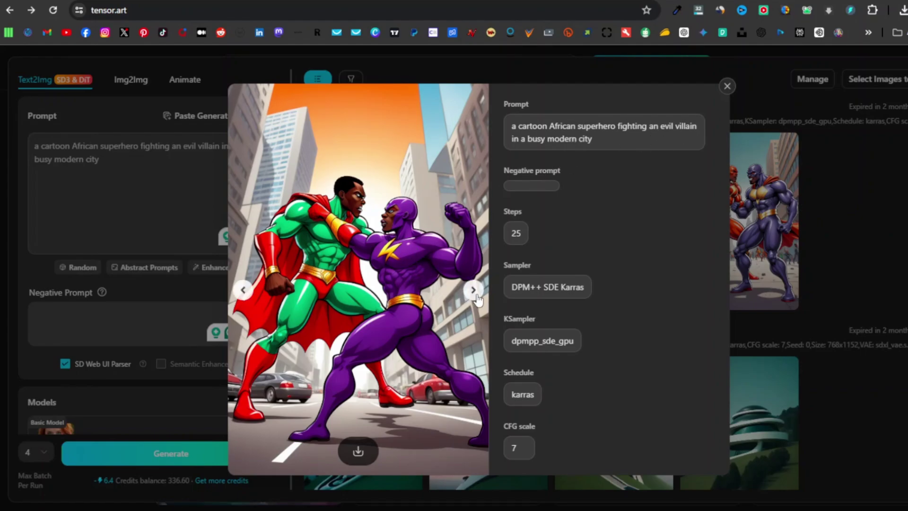
left_click(473, 290)
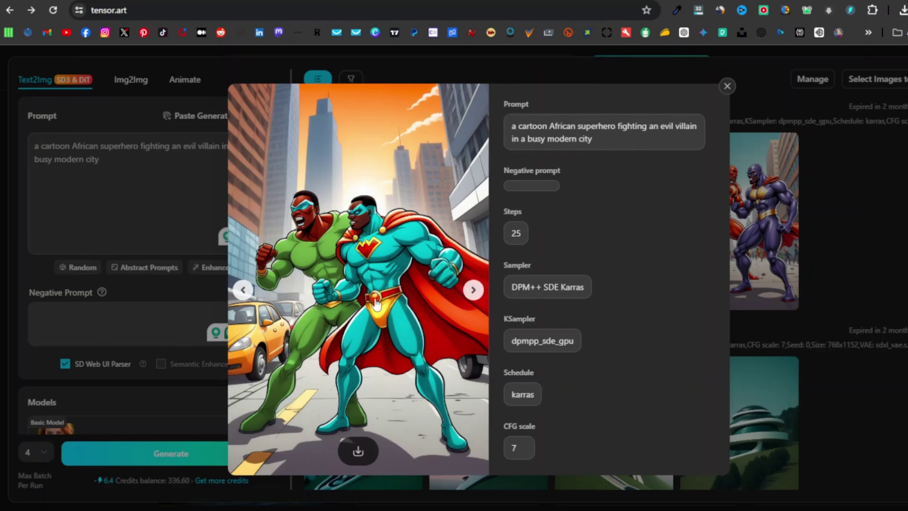
Step: Advance to the last superhero image, then scroll the home feed to the bride card
left_click(473, 290)
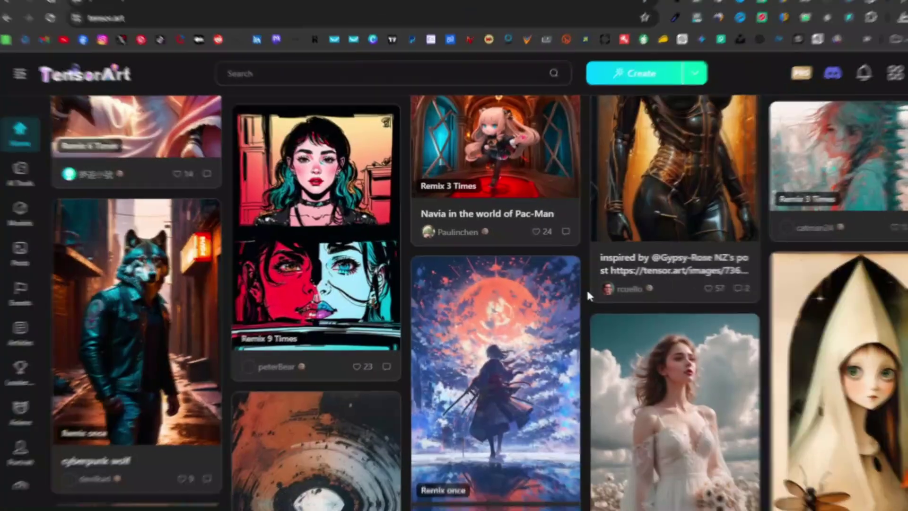
scroll(591, 296, "down", 1)
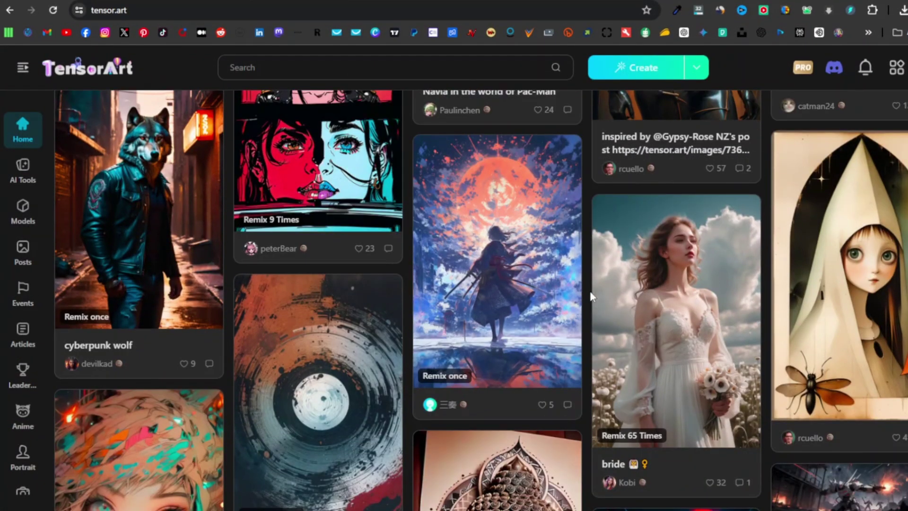
scroll(592, 297, "down", 1)
scroll(585, 286, "down", 2)
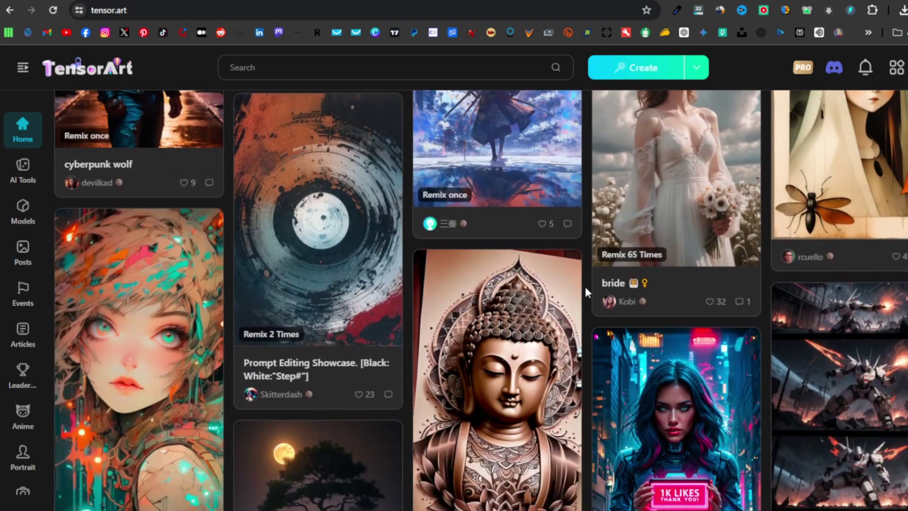
scroll(586, 290, "up", 2)
scroll(473, 291, "down", 1)
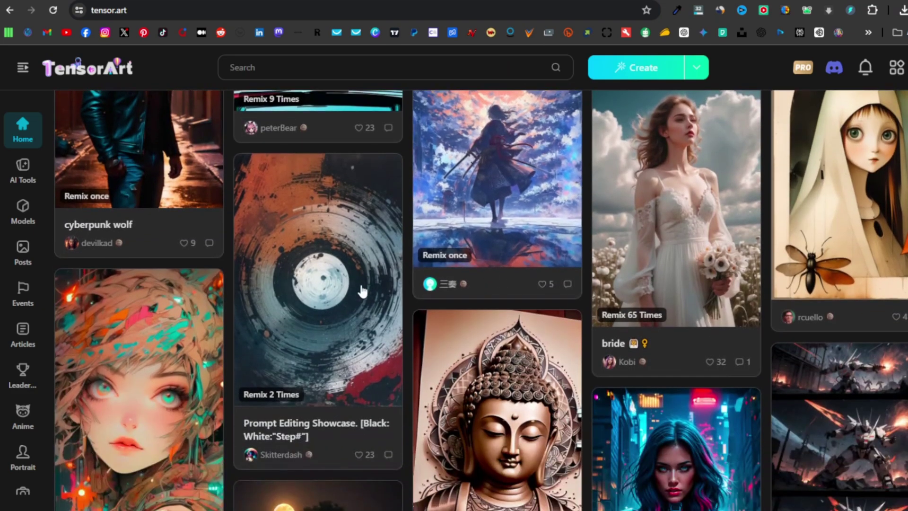
scroll(362, 290, "up", 2)
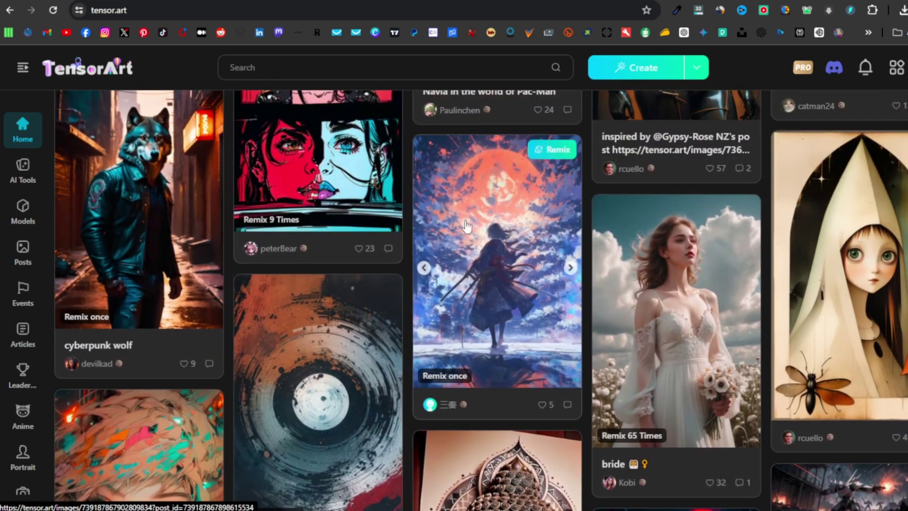
scroll(467, 227, "up", 1)
scroll(485, 250, "down", 1)
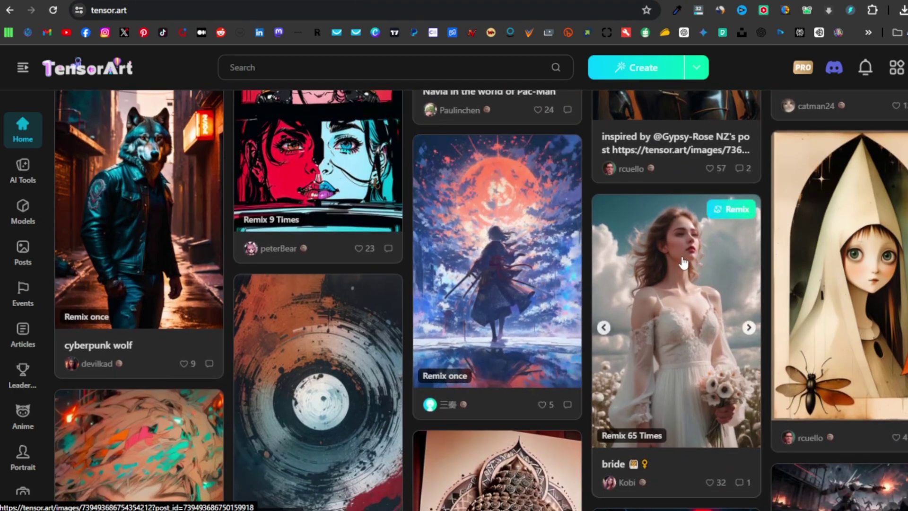
Step: Remix the bride post and change 'lustful' to 'African' in its prompt
left_click(735, 214)
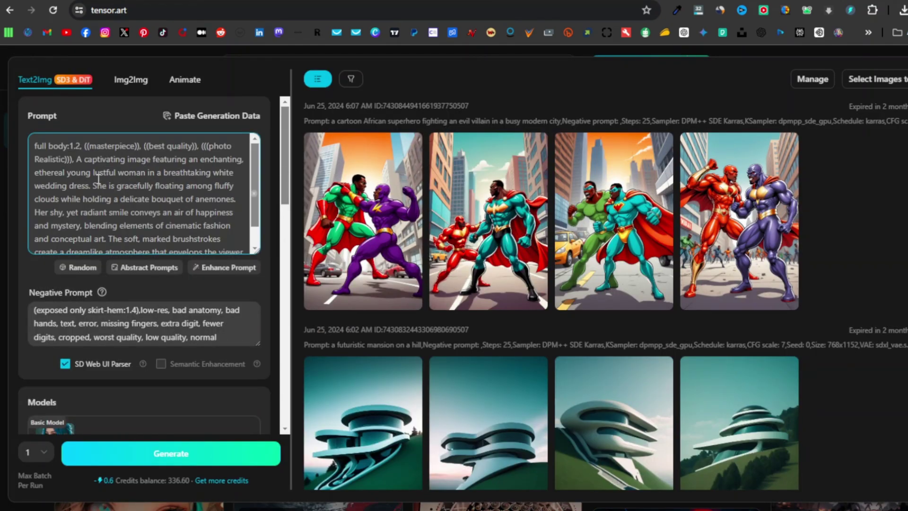
scroll(98, 179, "down", 5)
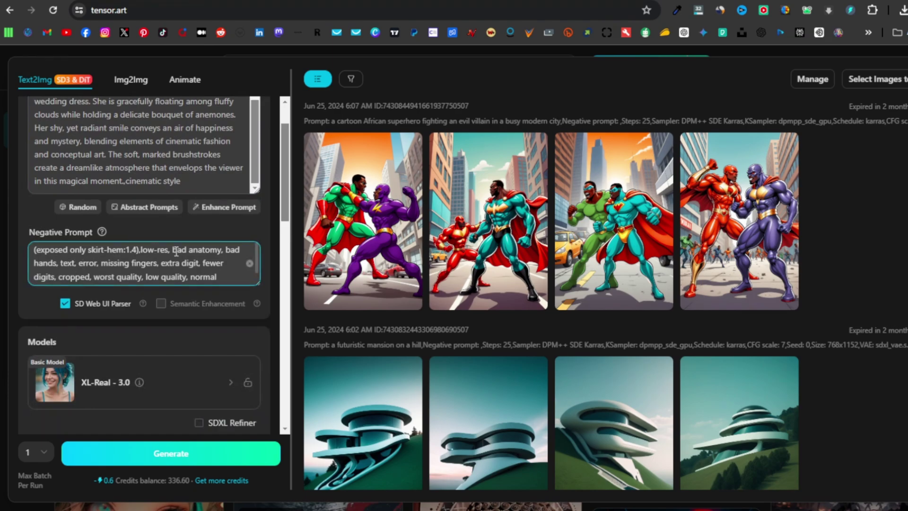
scroll(176, 252, "up", 2)
scroll(200, 194, "up", 2)
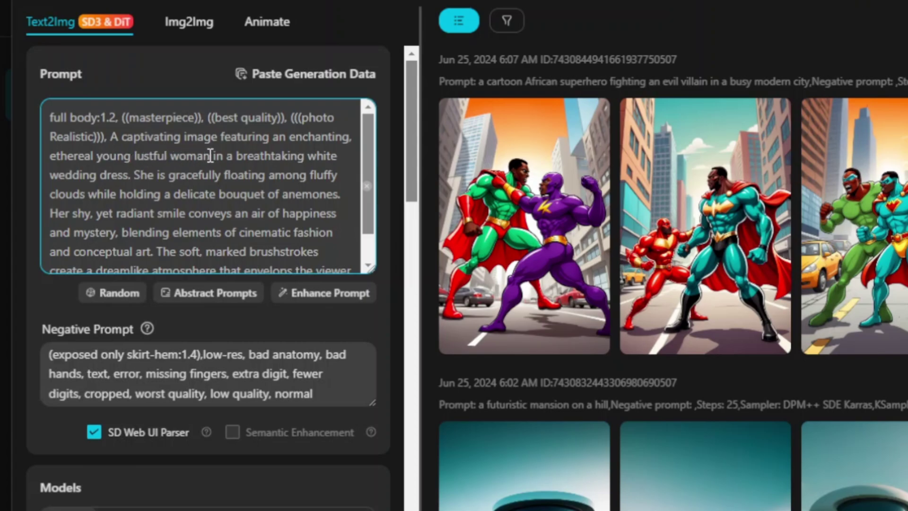
double_click(145, 156)
type("African")
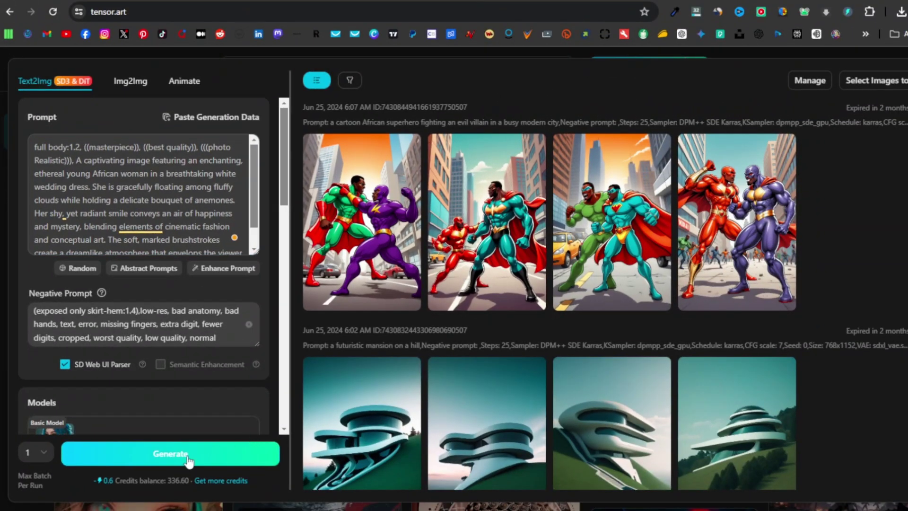
Step: Generate the edited African woman prompt, review the new image's settings, then close its details
left_click(170, 455)
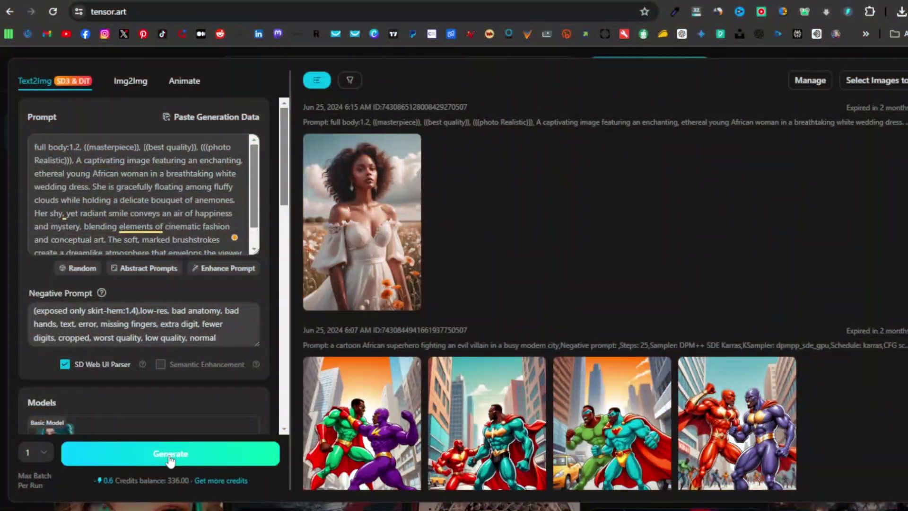
left_click(368, 217)
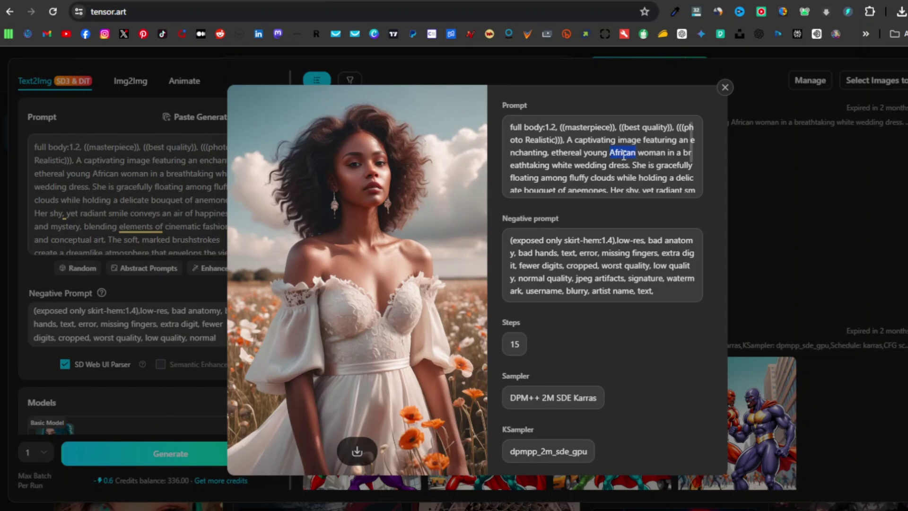
scroll(612, 223, "down", 3)
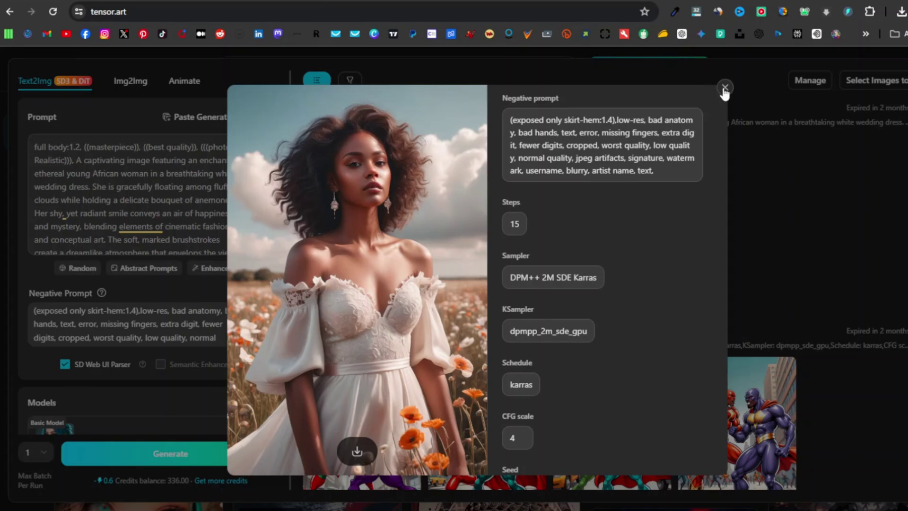
left_click(724, 88)
Step: Exit the Text2Img workspace with Esc and scroll down through the Home feed
key("Escape")
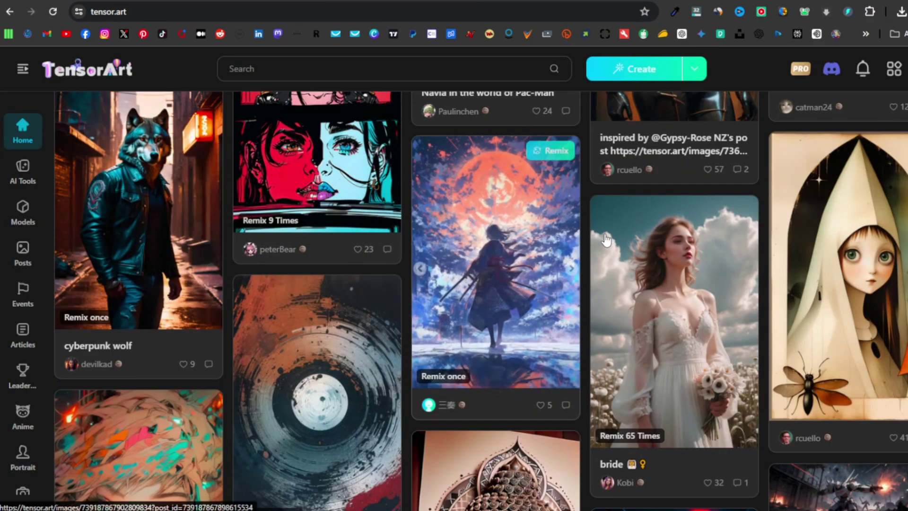
scroll(566, 246, "down", 5)
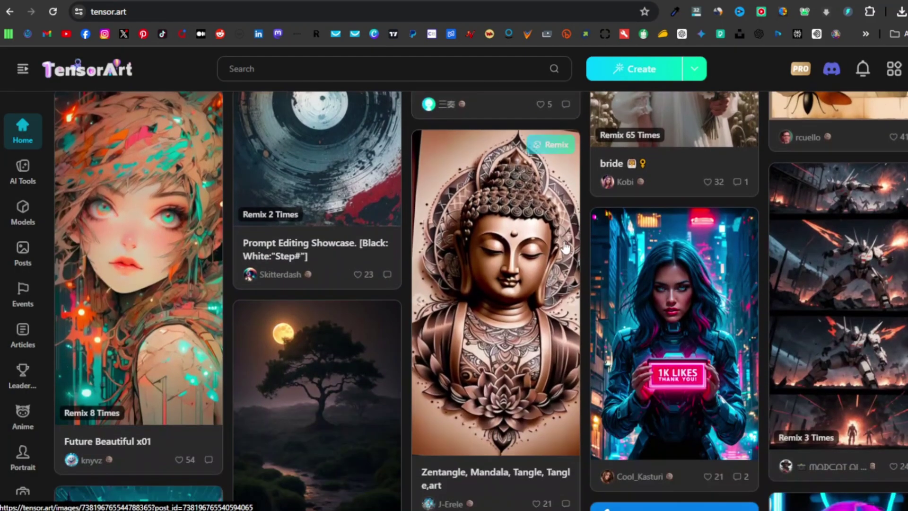
scroll(487, 246, "down", 3)
scroll(487, 246, "down", 12)
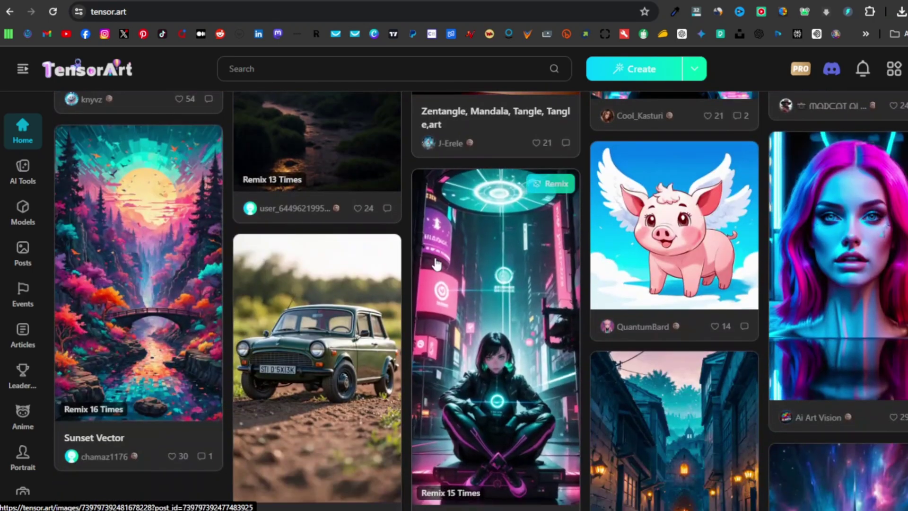
scroll(576, 255, "down", 1)
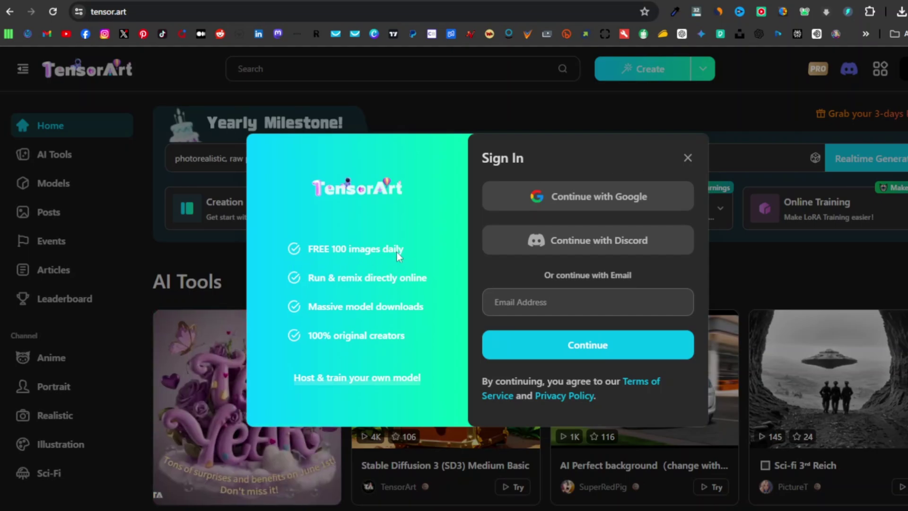
Step: Dismiss the Sign In dialog and scroll the sd3-image-battle event page down to its cash prizes
left_click(688, 159)
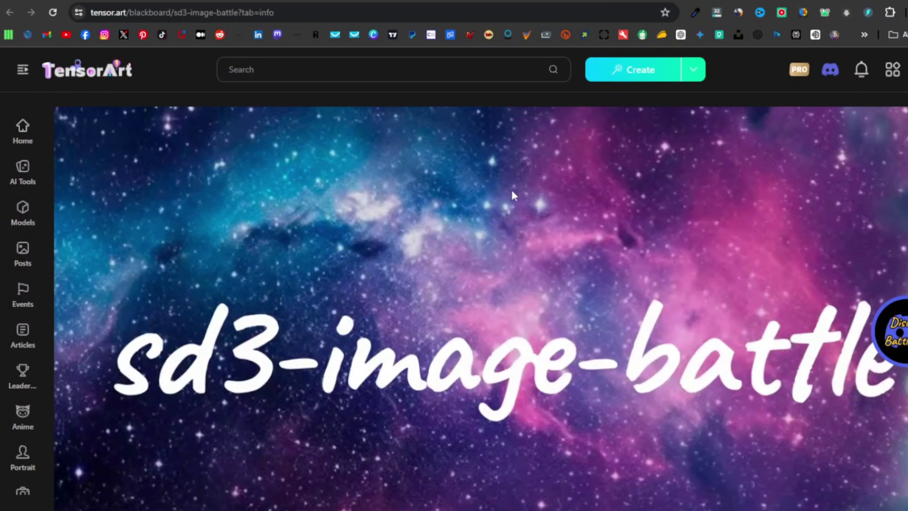
scroll(362, 236, "down", 1)
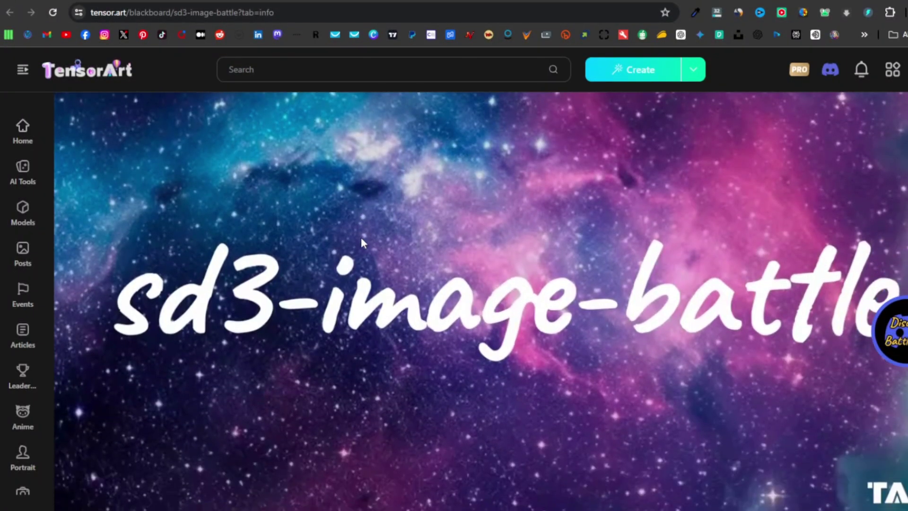
scroll(362, 239, "down", 1)
scroll(485, 266, "down", 2)
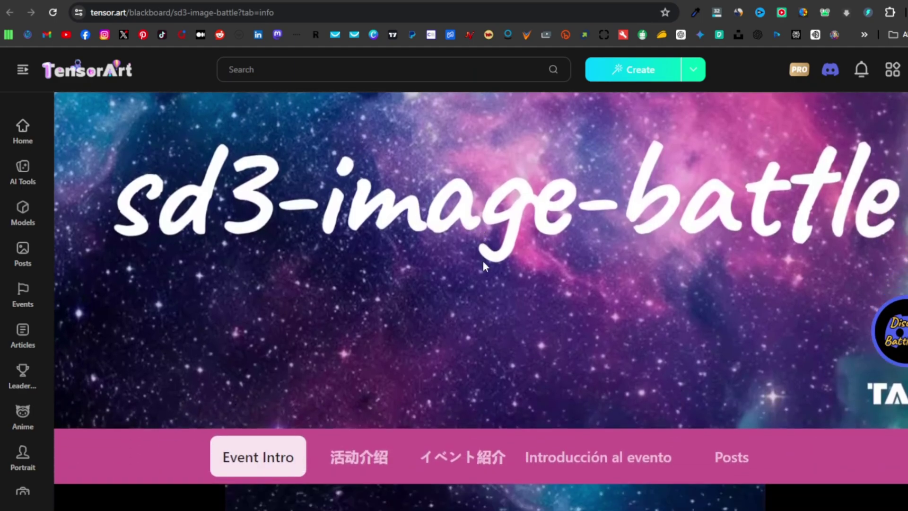
scroll(484, 260, "down", 8)
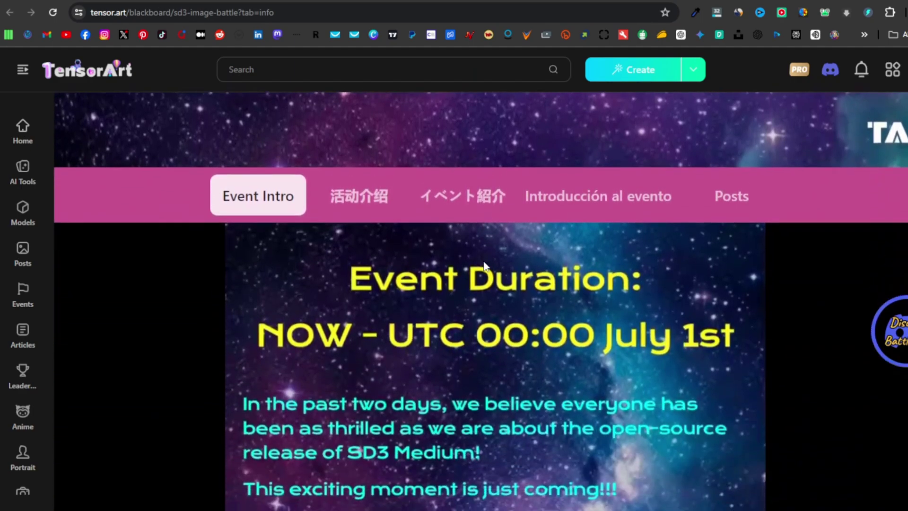
scroll(484, 260, "down", 5)
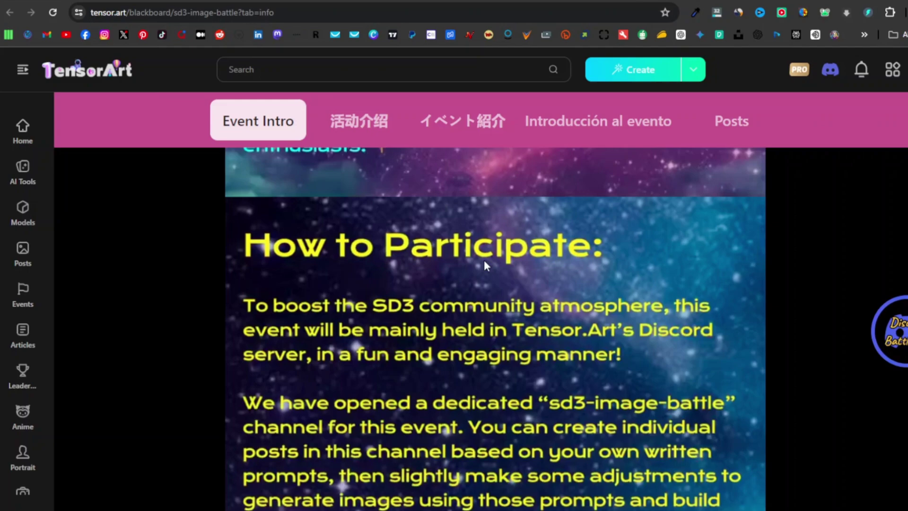
scroll(501, 261, "down", 1)
scroll(515, 265, "down", 5)
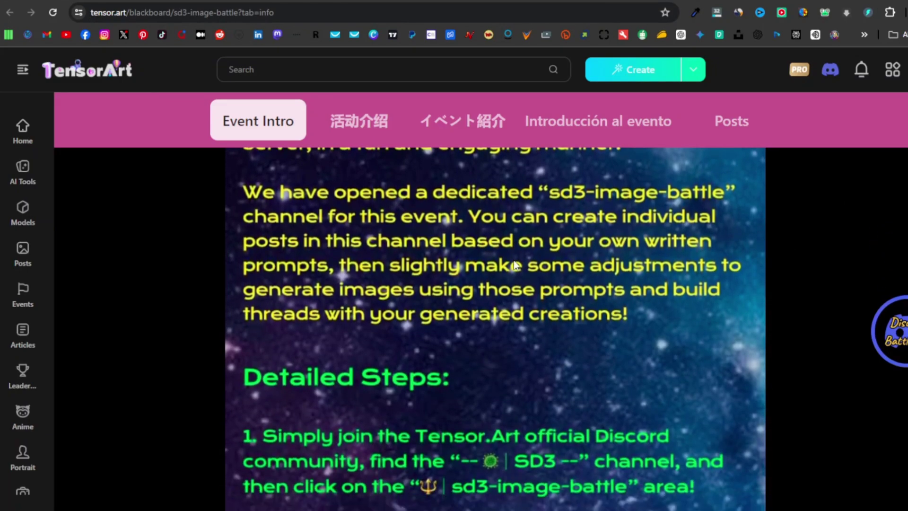
scroll(515, 264, "down", 5)
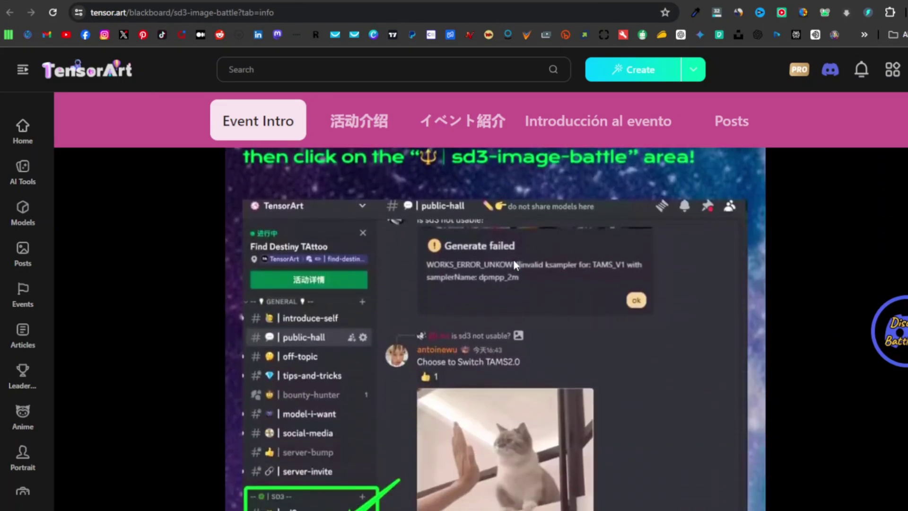
scroll(515, 264, "down", 4)
scroll(515, 261, "down", 20)
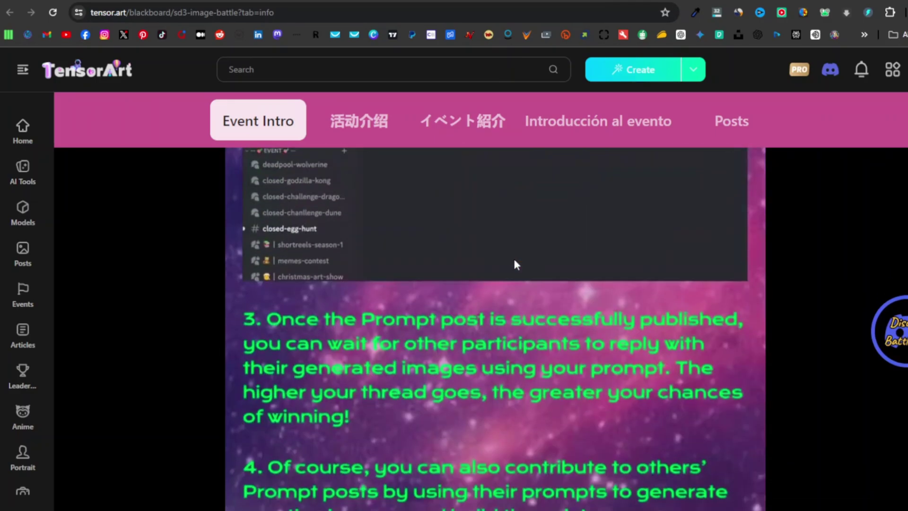
scroll(515, 261, "down", 12)
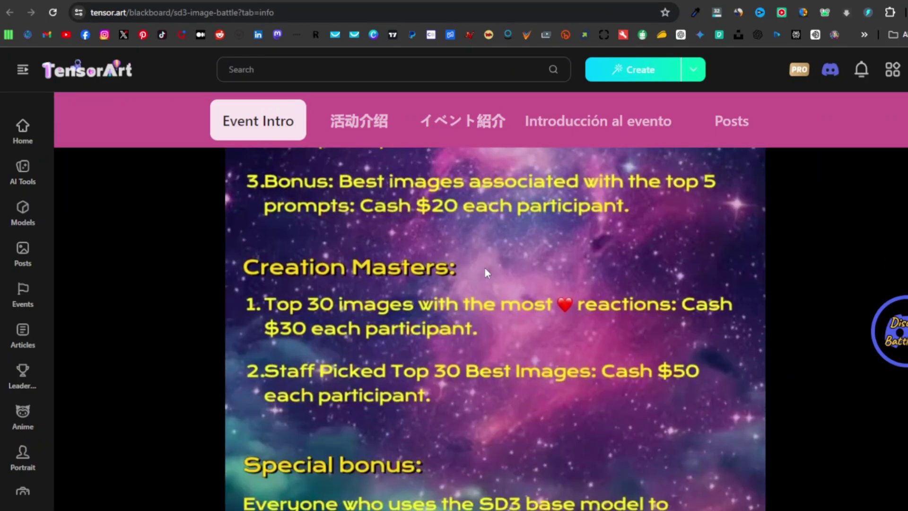